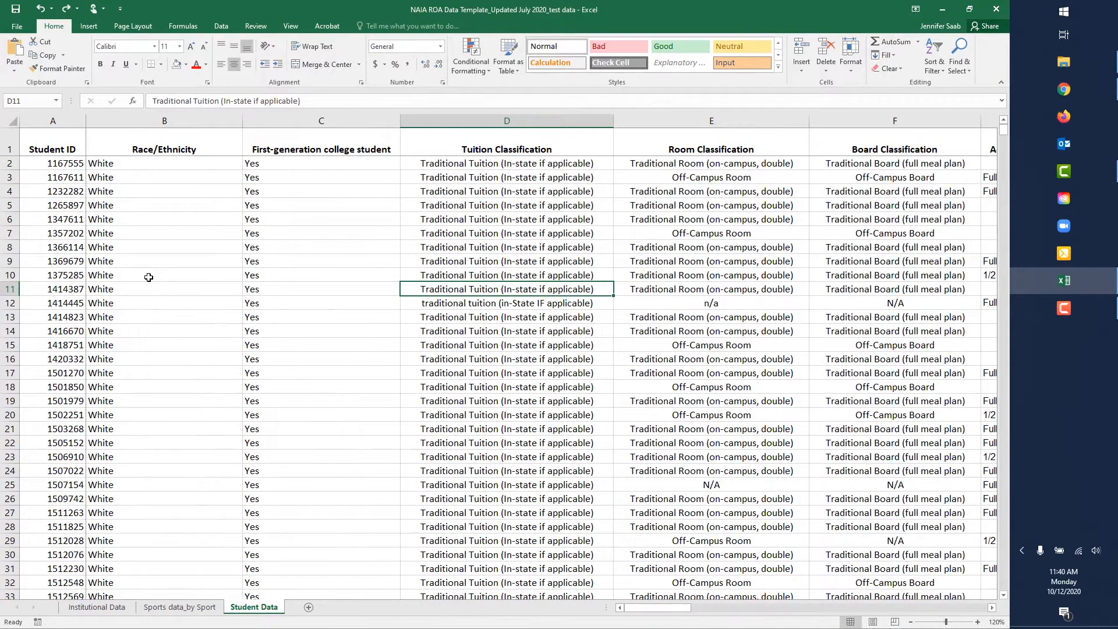
Examine the first student record in row 2 and the Student ID column on the Student Data sheet
{"action": "left_click", "coordinate": [9, 163]}
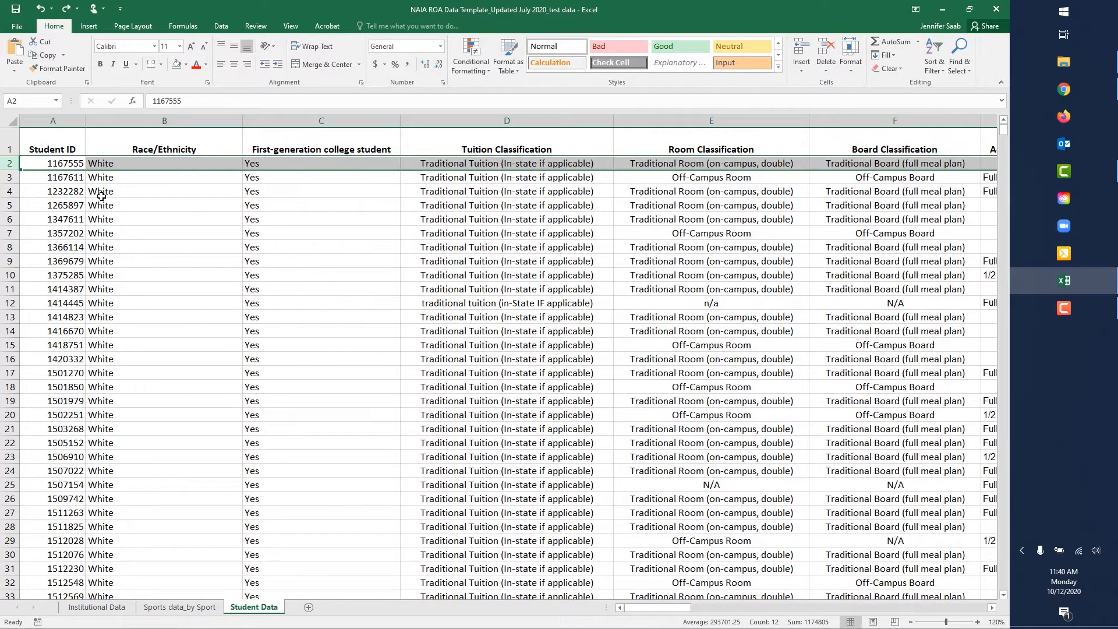
{"action": "left_click", "coordinate": [56, 119]}
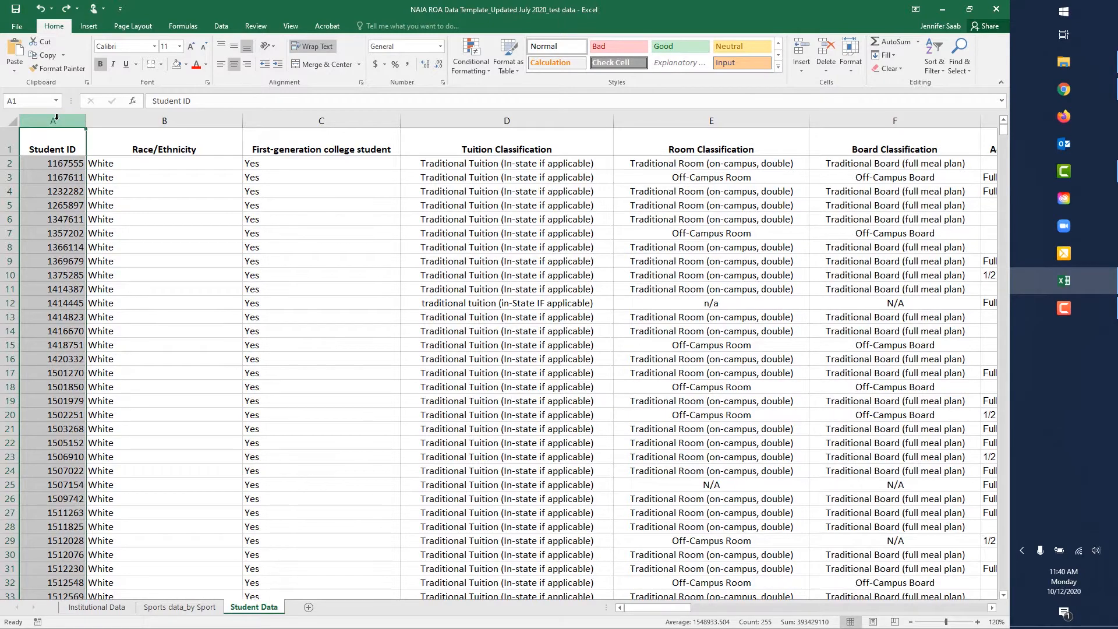
{"action": "left_click", "coordinate": [9, 163]}
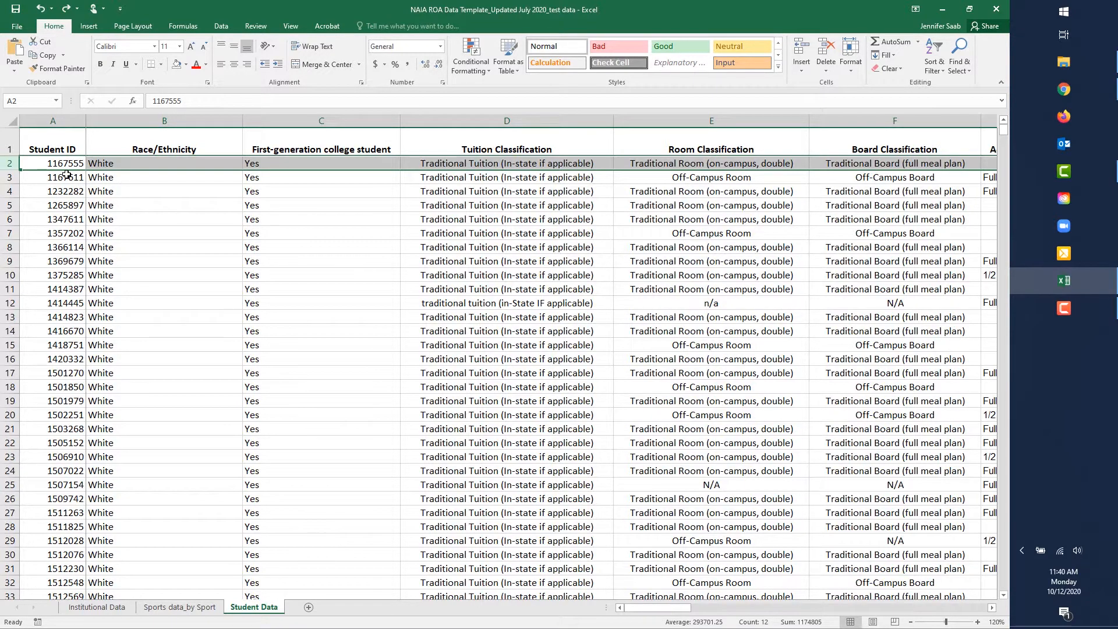
{"action": "left_click", "coordinate": [68, 121]}
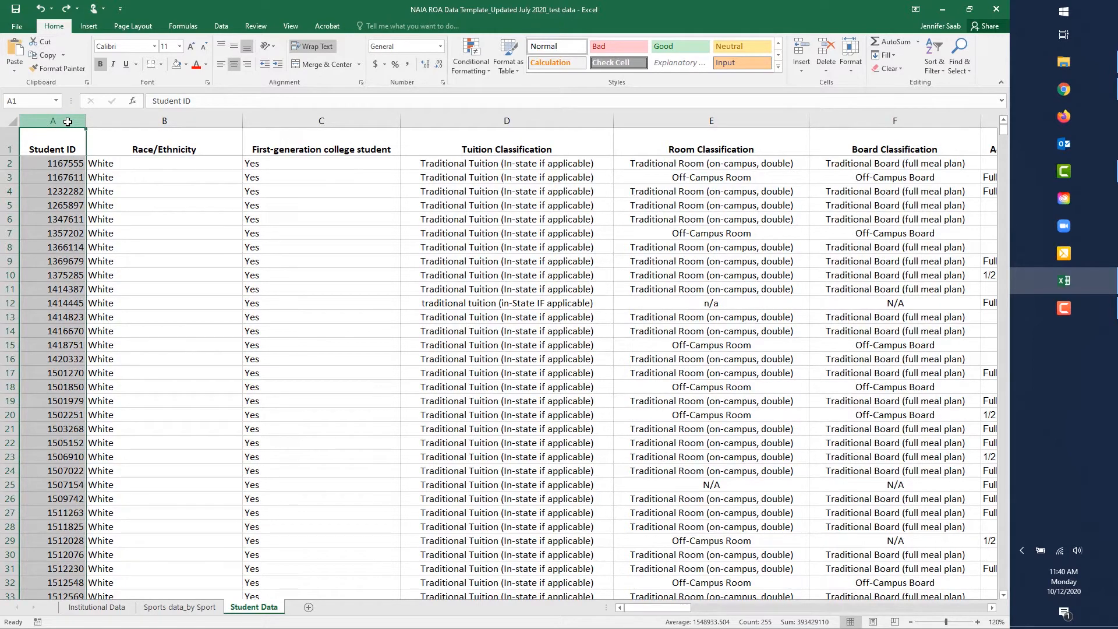
Review the full list of allowed Race/Ethnicity options for the first student without changing the entry
{"action": "left_click", "coordinate": [195, 120]}
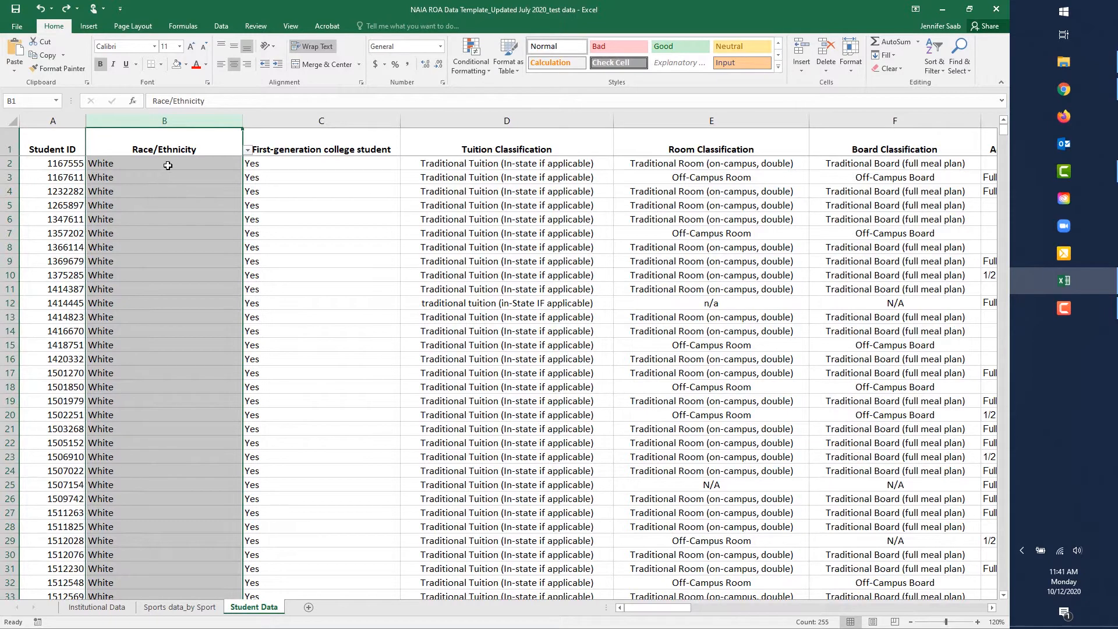
{"action": "left_click", "coordinate": [166, 165]}
{"action": "left_click", "coordinate": [245, 166]}
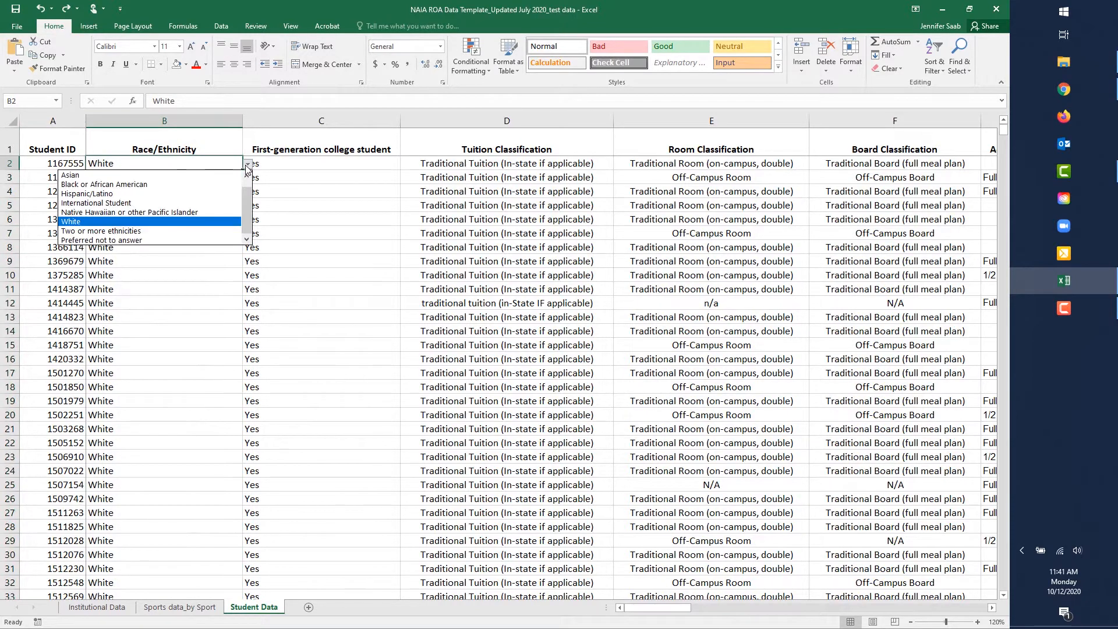
{"action": "left_click_drag", "start_coordinate": [246, 183], "coordinate": [246, 173]}
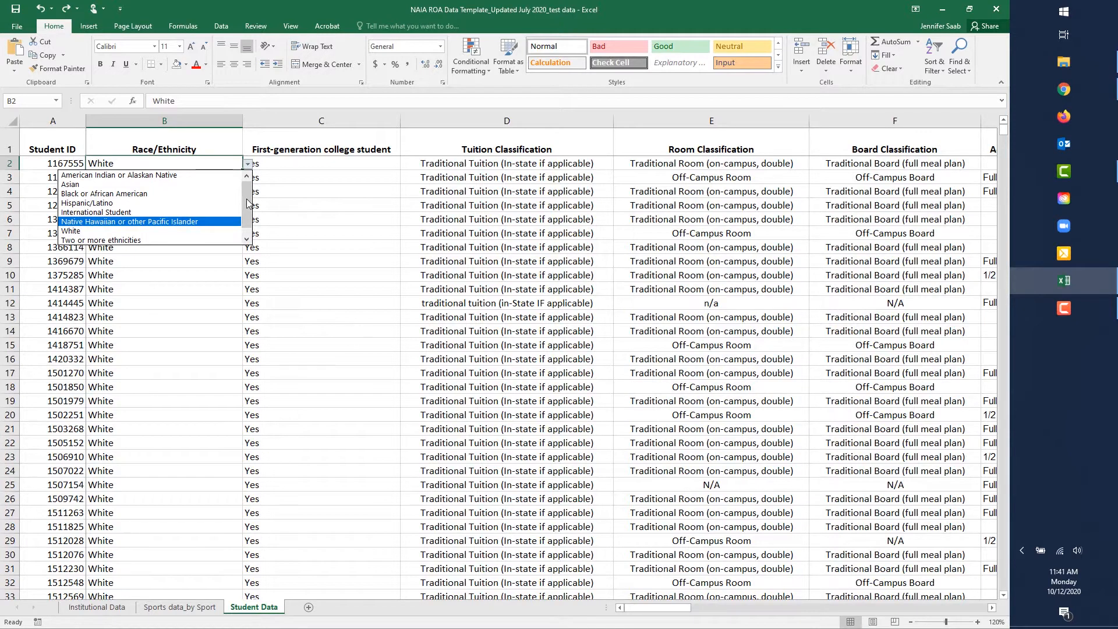
{"action": "scroll", "coordinate": [247, 203], "scroll_direction": "down", "scroll_amount": 1}
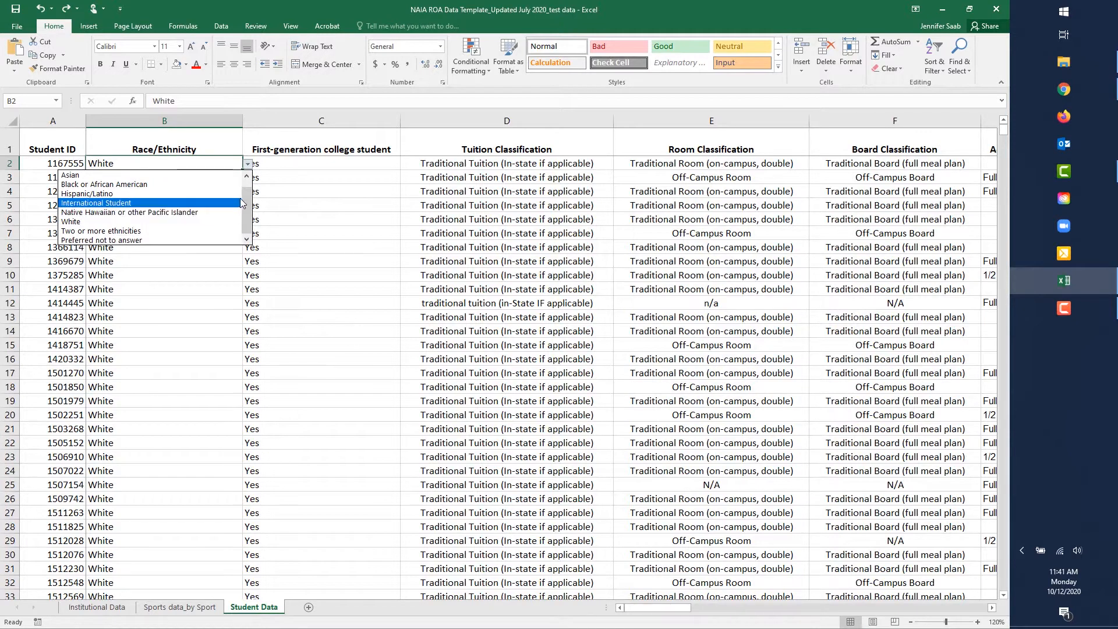
{"action": "left_click", "coordinate": [248, 169]}
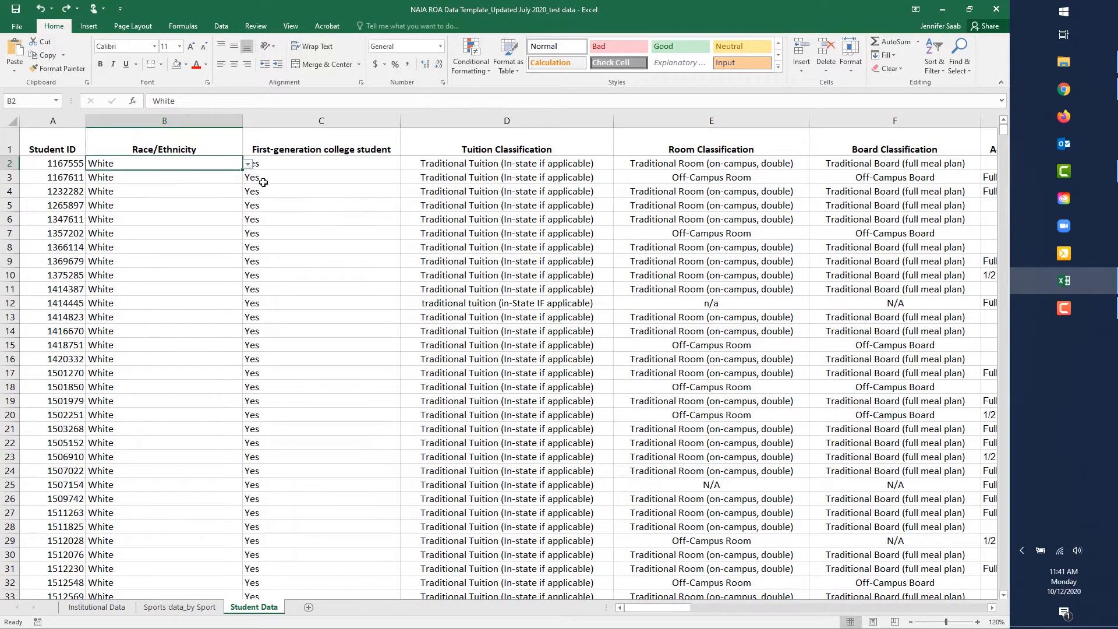
Check the allowed answers for First-generation college student in the first student's record, keeping the current entry
{"action": "left_click", "coordinate": [328, 121]}
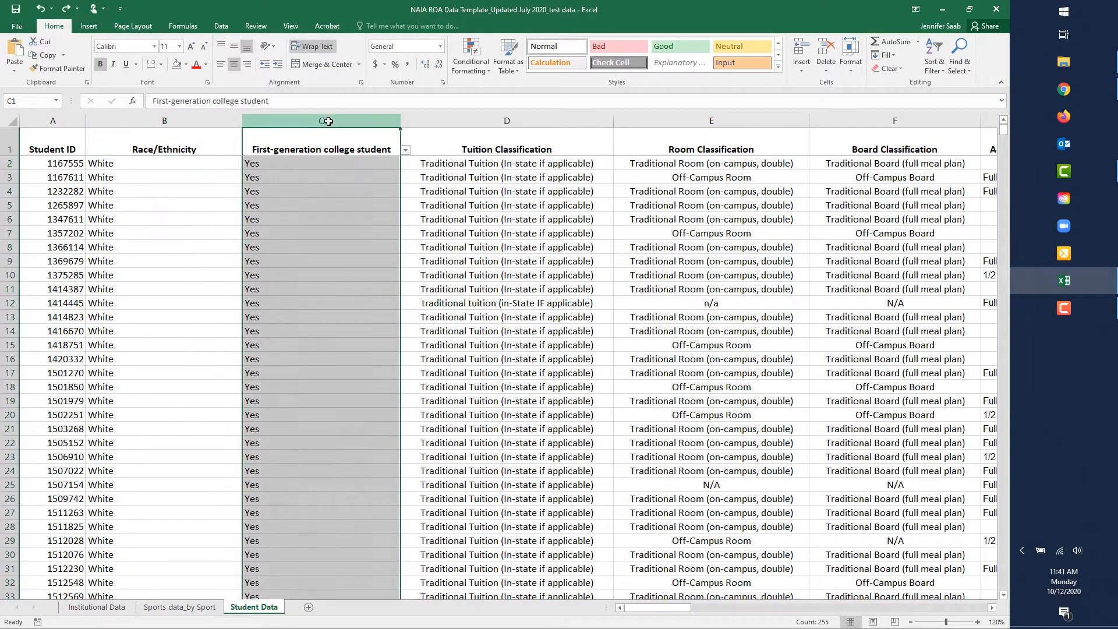
{"action": "left_click", "coordinate": [353, 166]}
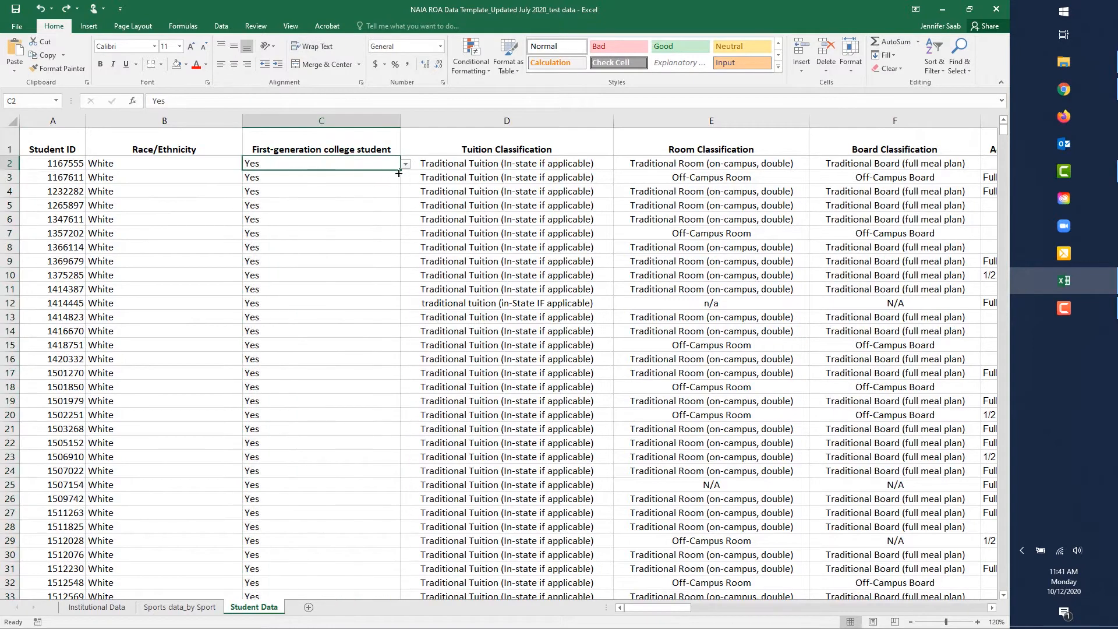
{"action": "left_click", "coordinate": [405, 165]}
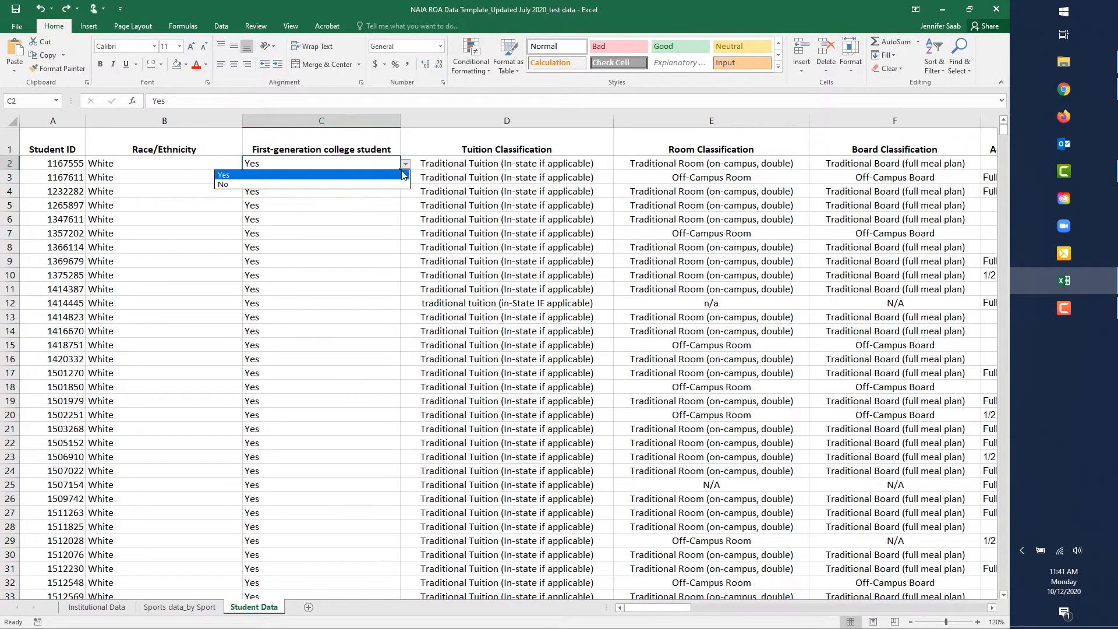
{"action": "left_click", "coordinate": [406, 165]}
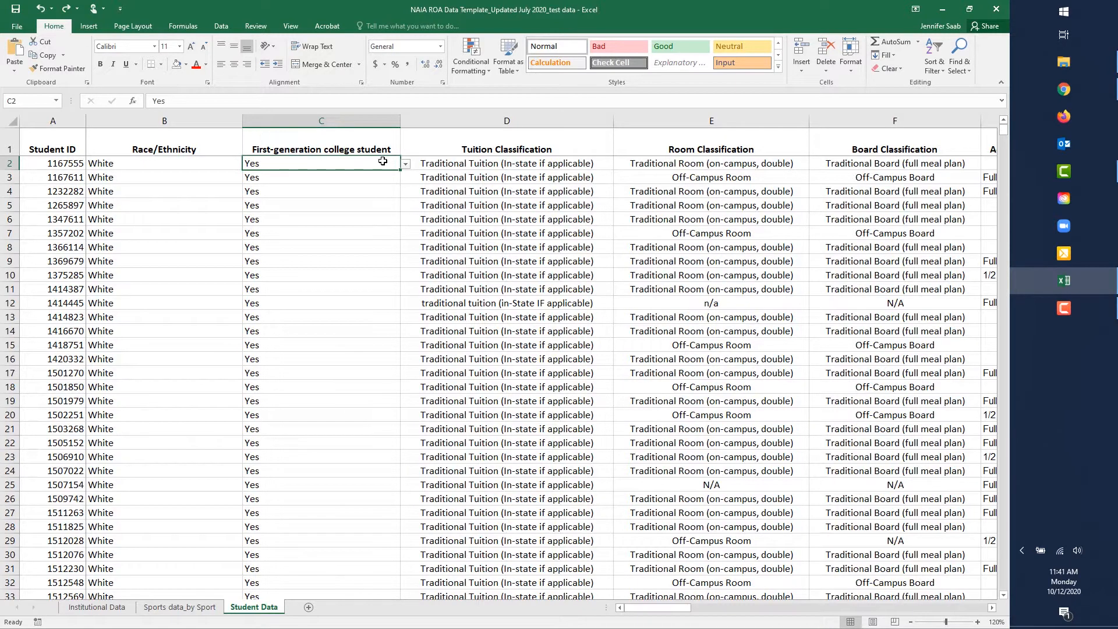
Review the allowed Tuition Classification options from the column's header cell, closing the list without choosing one
{"action": "left_click", "coordinate": [523, 121]}
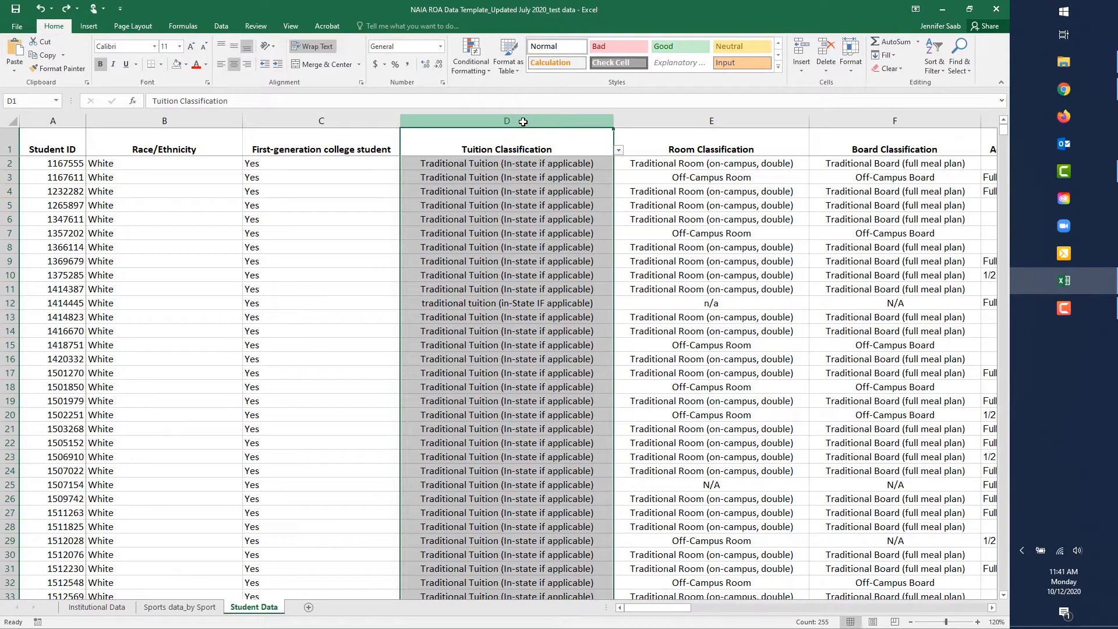
{"action": "left_click", "coordinate": [548, 163]}
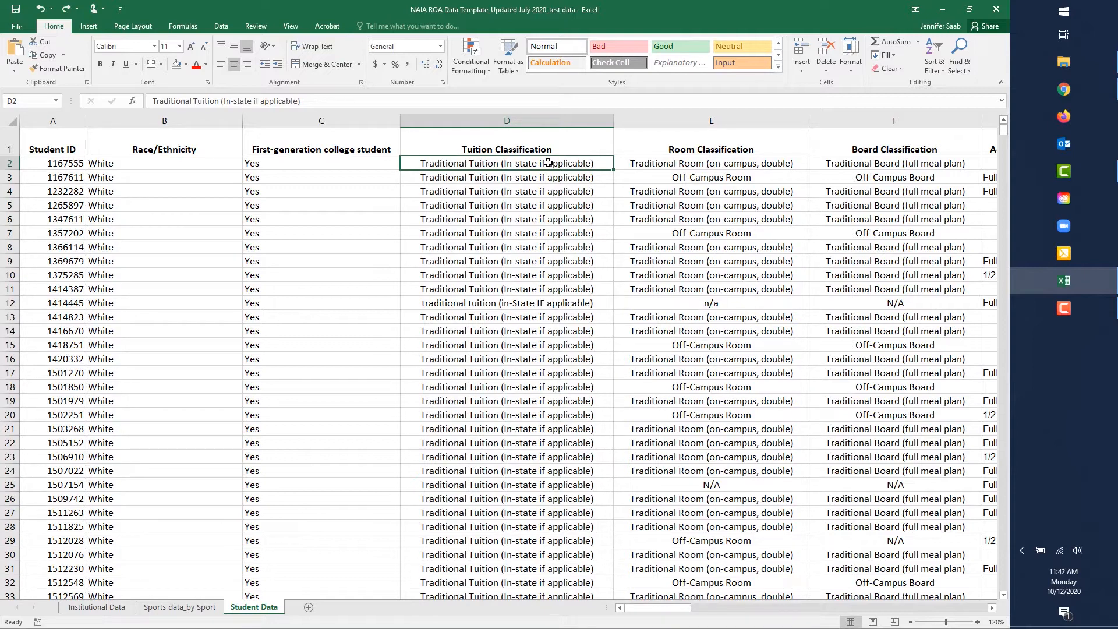
{"action": "left_click", "coordinate": [595, 149]}
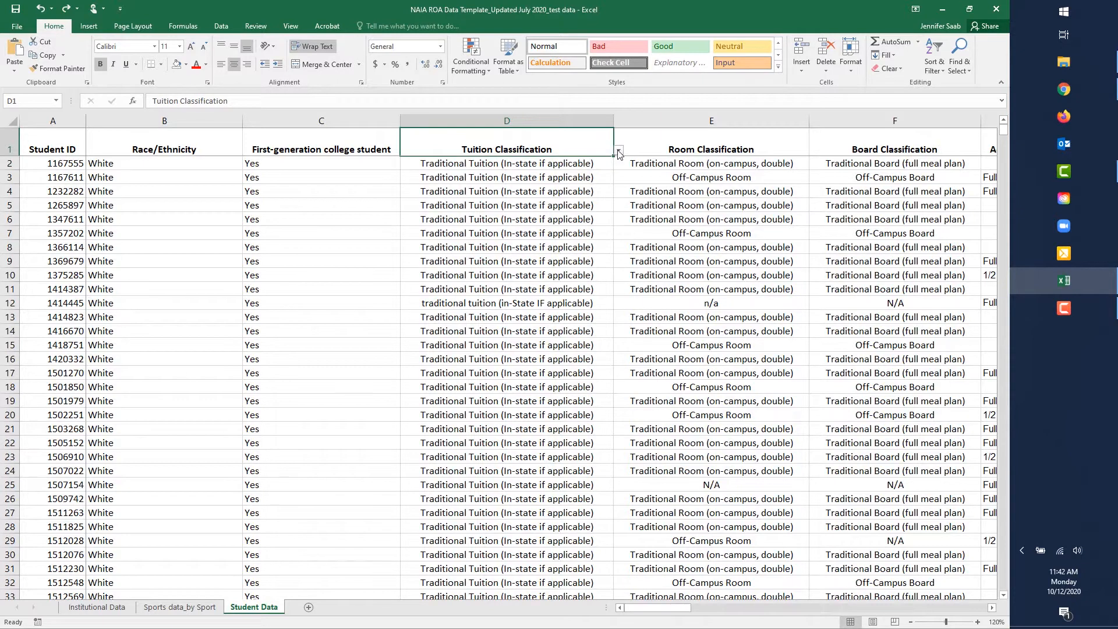
{"action": "left_click", "coordinate": [618, 150]}
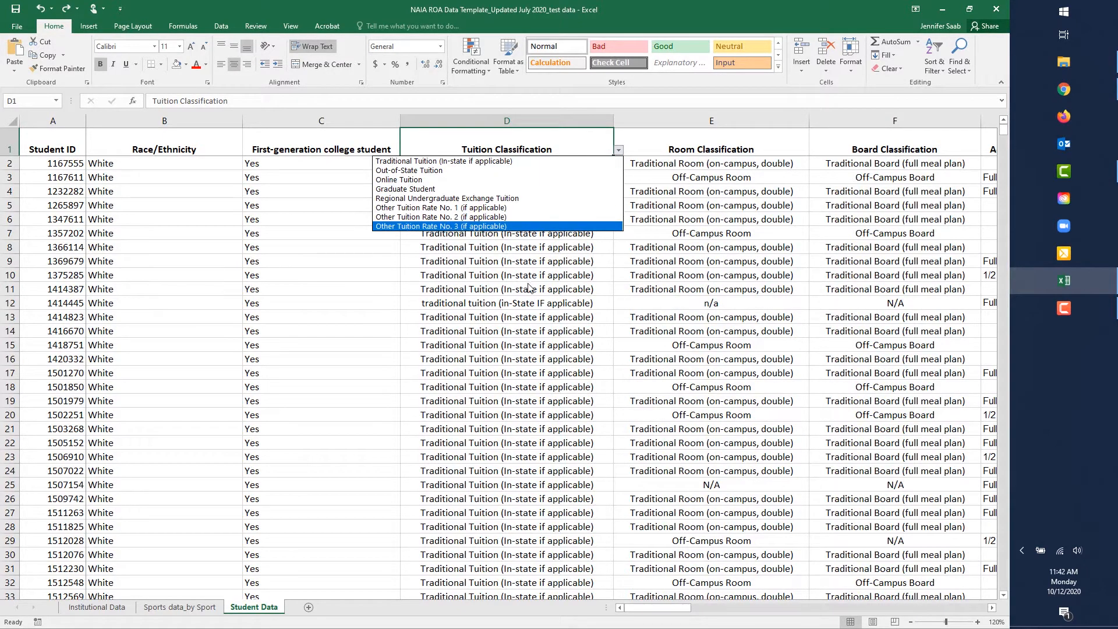
{"action": "key", "text": "Escape"}
{"action": "left_click", "coordinate": [542, 259]}
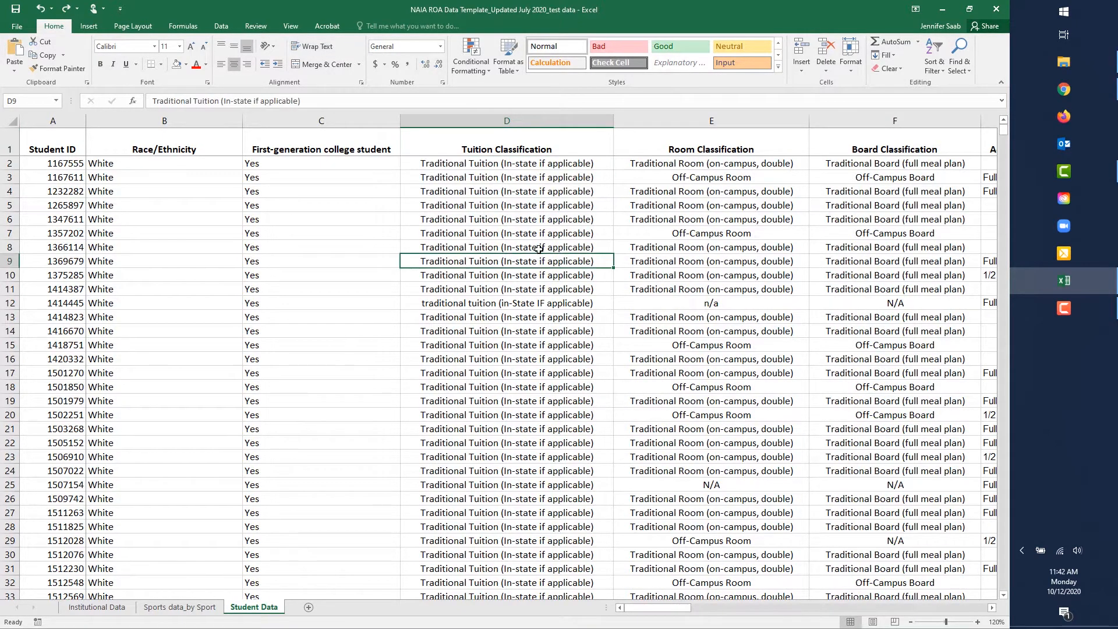
Find the Graduate Student entry in the Tuition Classification column, select it, and return to the first records
{"action": "scroll", "coordinate": [539, 253], "scroll_direction": "down", "scroll_amount": 3}
{"action": "scroll", "coordinate": [539, 249], "scroll_direction": "down", "scroll_amount": 8}
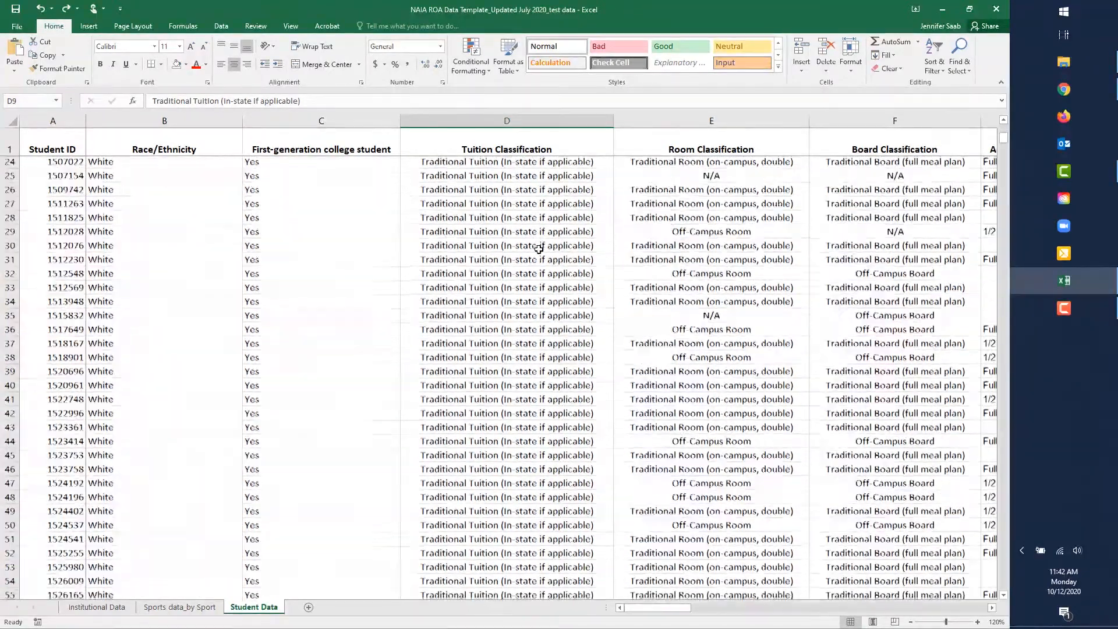
{"action": "scroll", "coordinate": [539, 249], "scroll_direction": "down", "scroll_amount": 8}
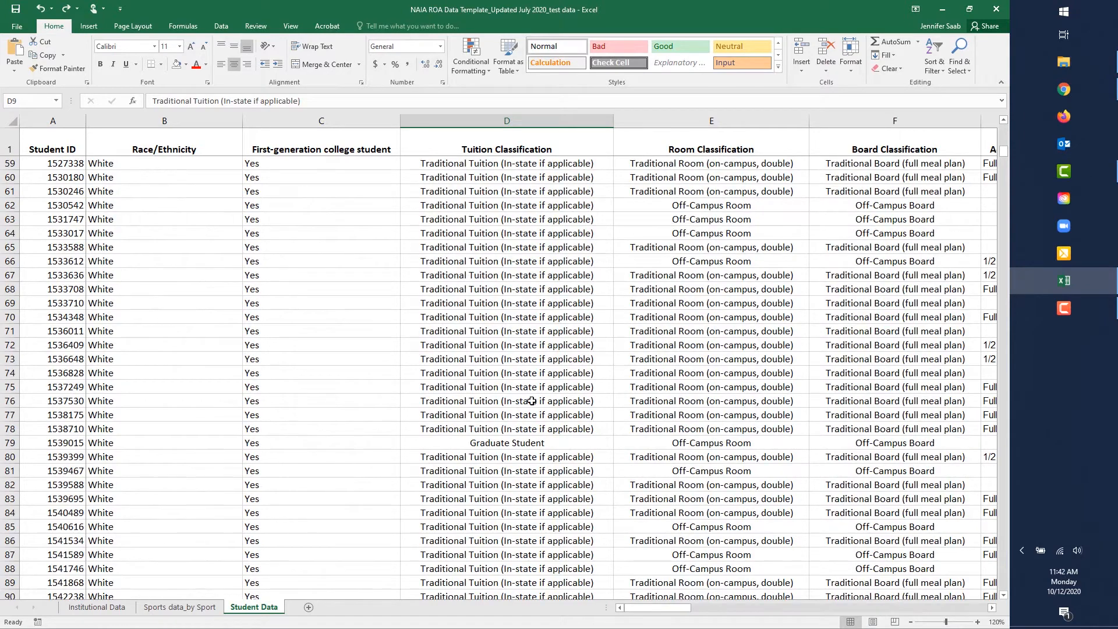
{"action": "left_click", "coordinate": [545, 443]}
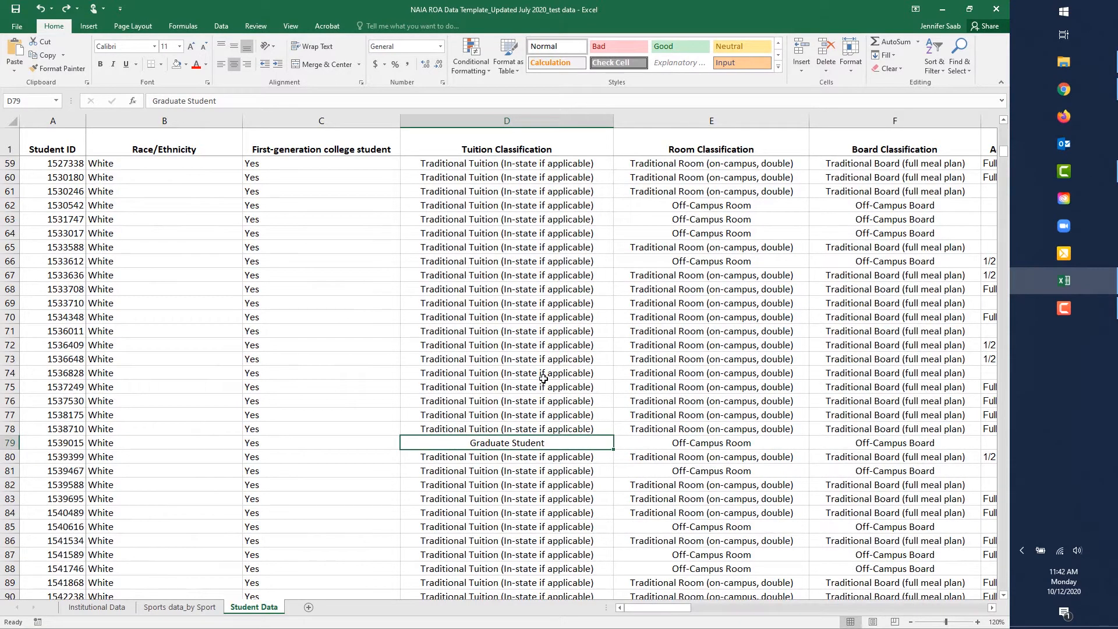
{"action": "scroll", "coordinate": [544, 380], "scroll_direction": "up", "scroll_amount": 8}
{"action": "scroll", "coordinate": [543, 377], "scroll_direction": "up", "scroll_amount": 11}
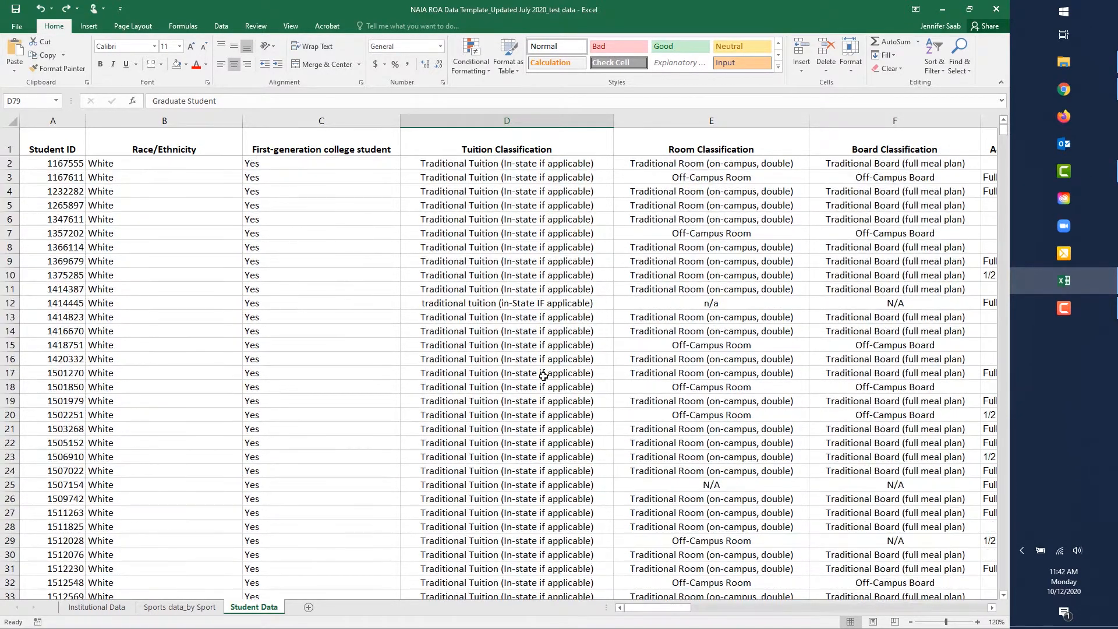
Review the allowed Room Classification options from the column's header cell without choosing one
{"action": "left_click", "coordinate": [706, 121]}
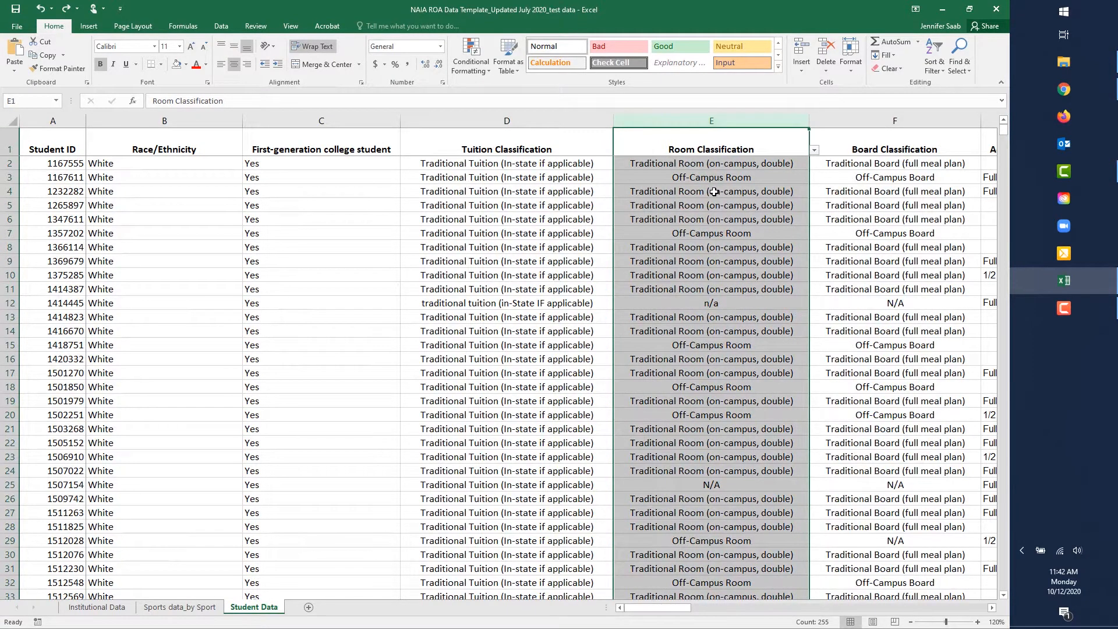
{"action": "left_click", "coordinate": [814, 152]}
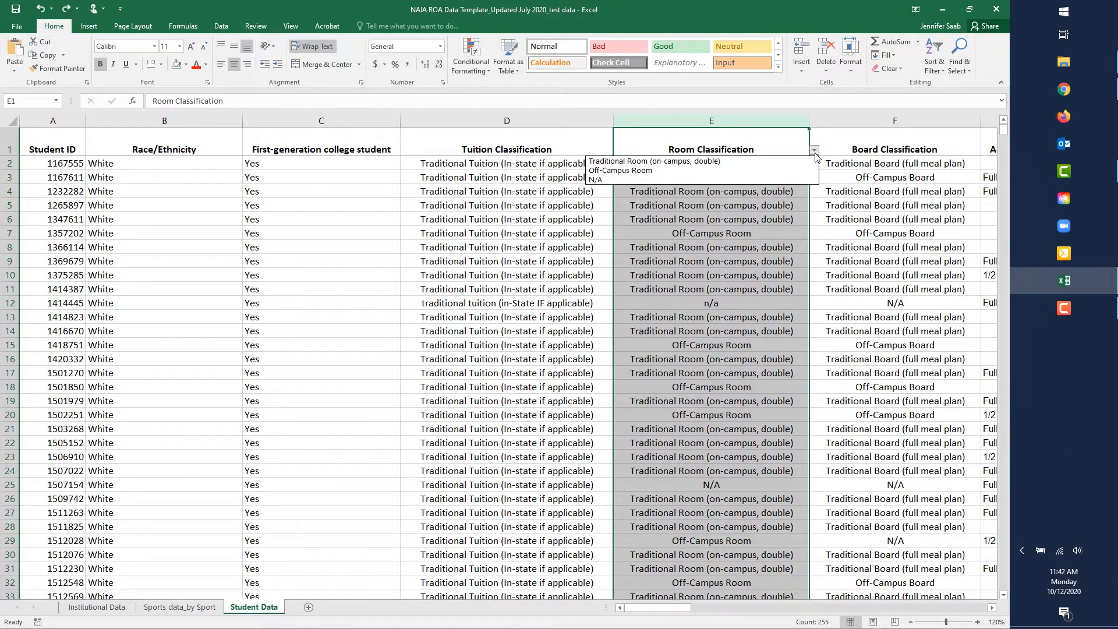
{"action": "left_click", "coordinate": [814, 150]}
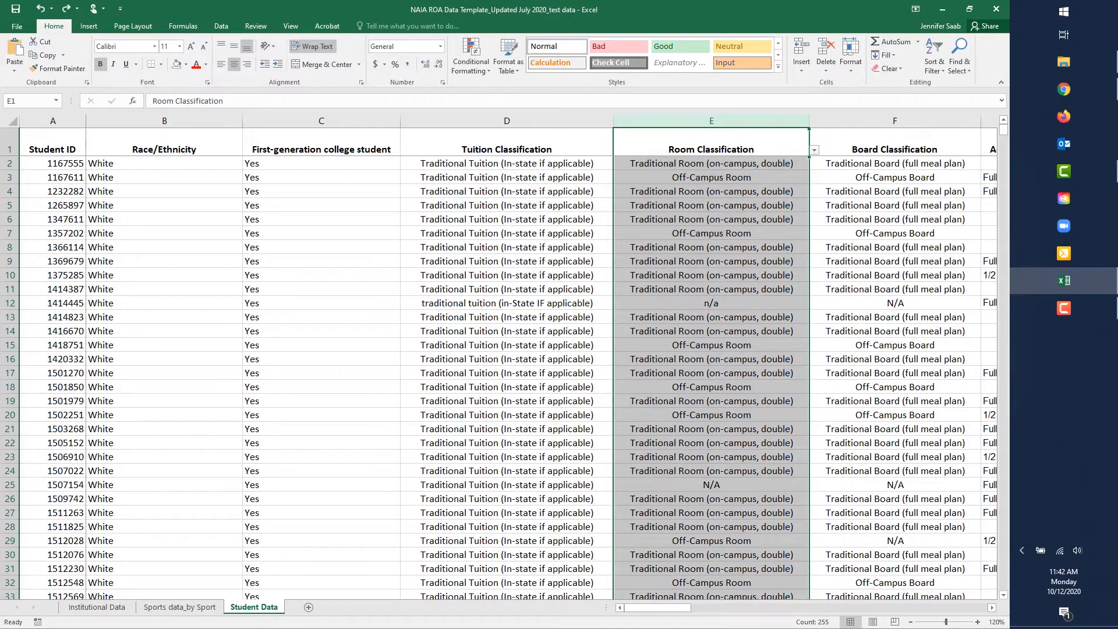
Review the allowed Board Classification options from the column's header cell, closing the list without choosing one
{"action": "left_click", "coordinate": [991, 607]}
{"action": "left_click", "coordinate": [991, 607]}
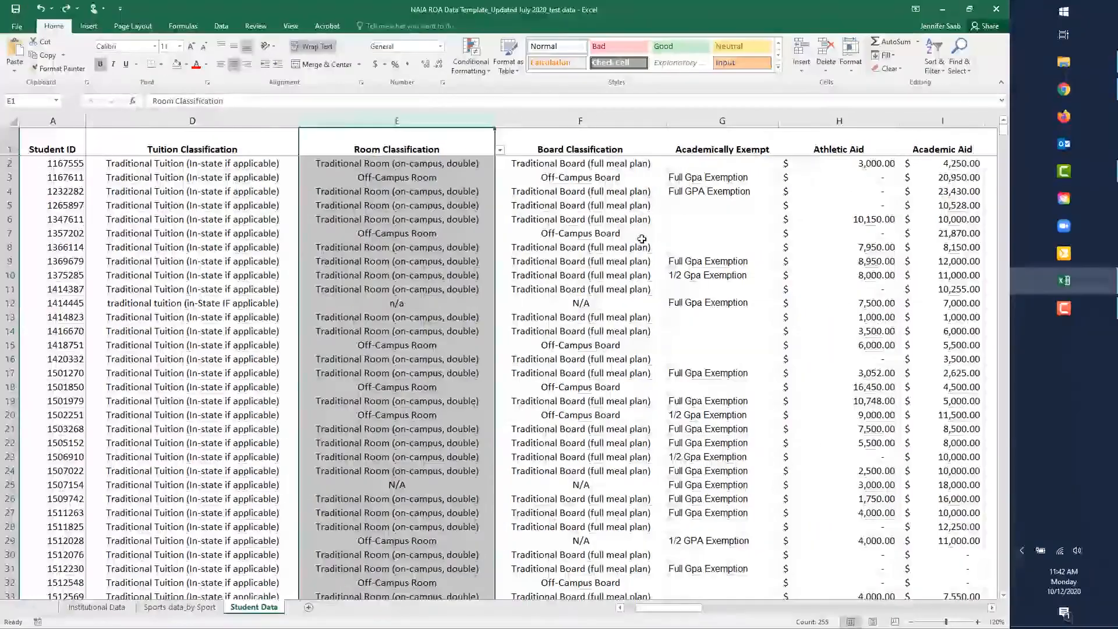
{"action": "left_click", "coordinate": [596, 140]}
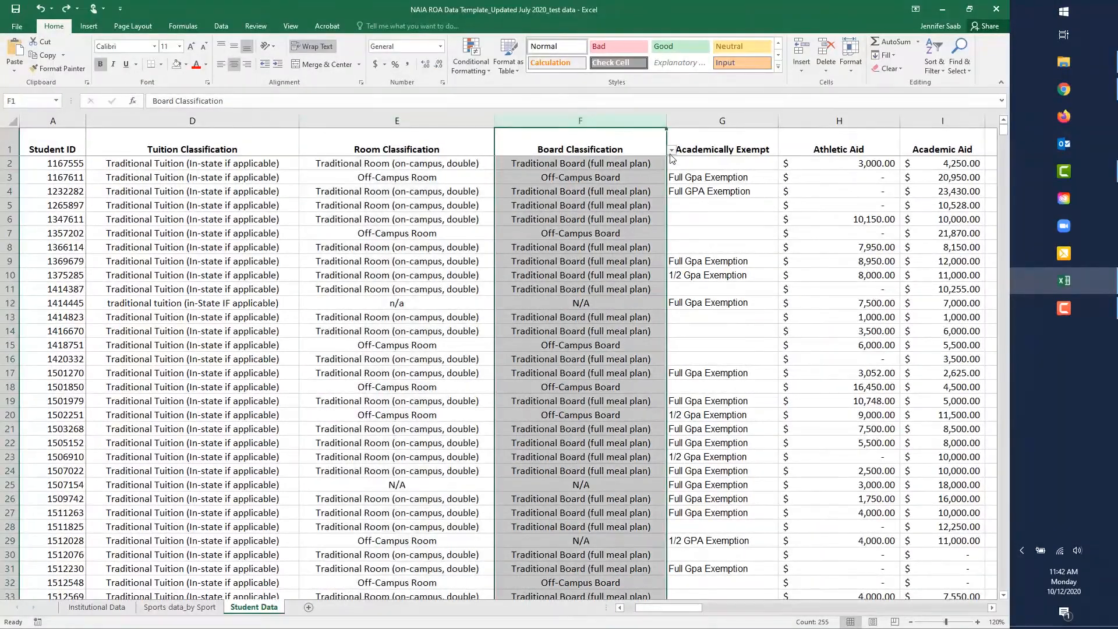
{"action": "left_click", "coordinate": [671, 153]}
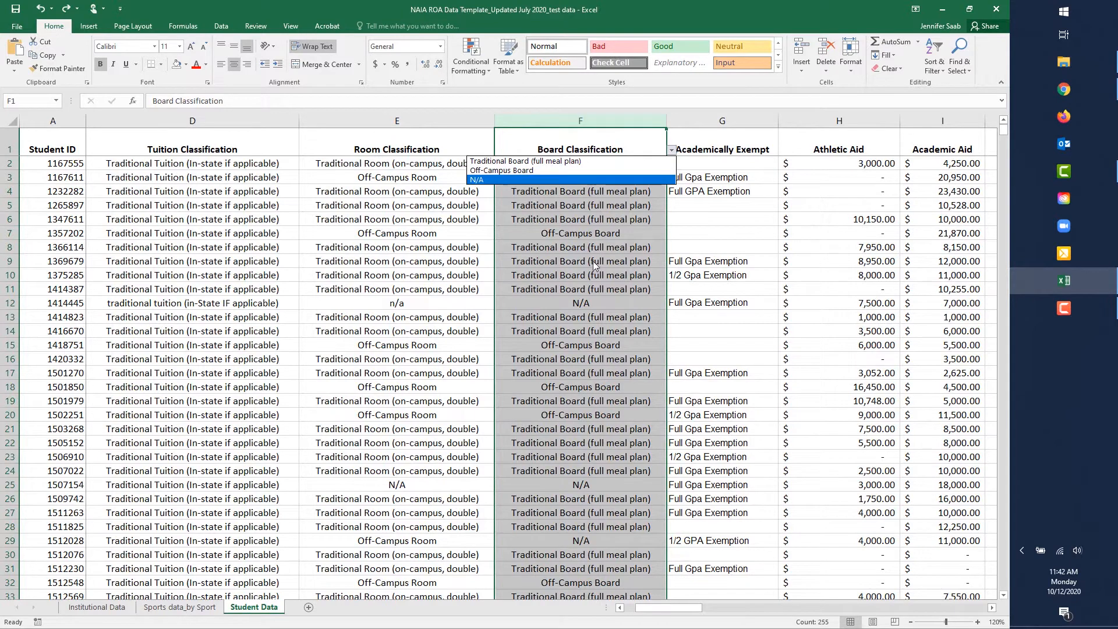
{"action": "key", "text": "Escape"}
{"action": "left_click", "coordinate": [564, 249]}
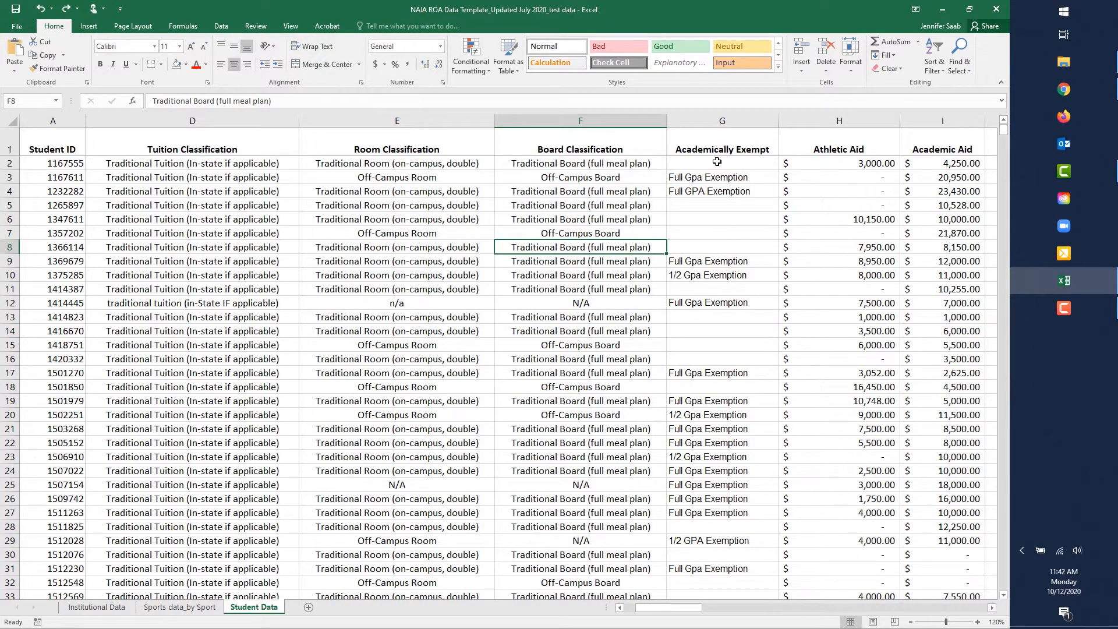
Review the allowed Academically Exempt options, then examine the blank and filled exemption entries in rows 2 to 9
{"action": "left_click", "coordinate": [731, 122]}
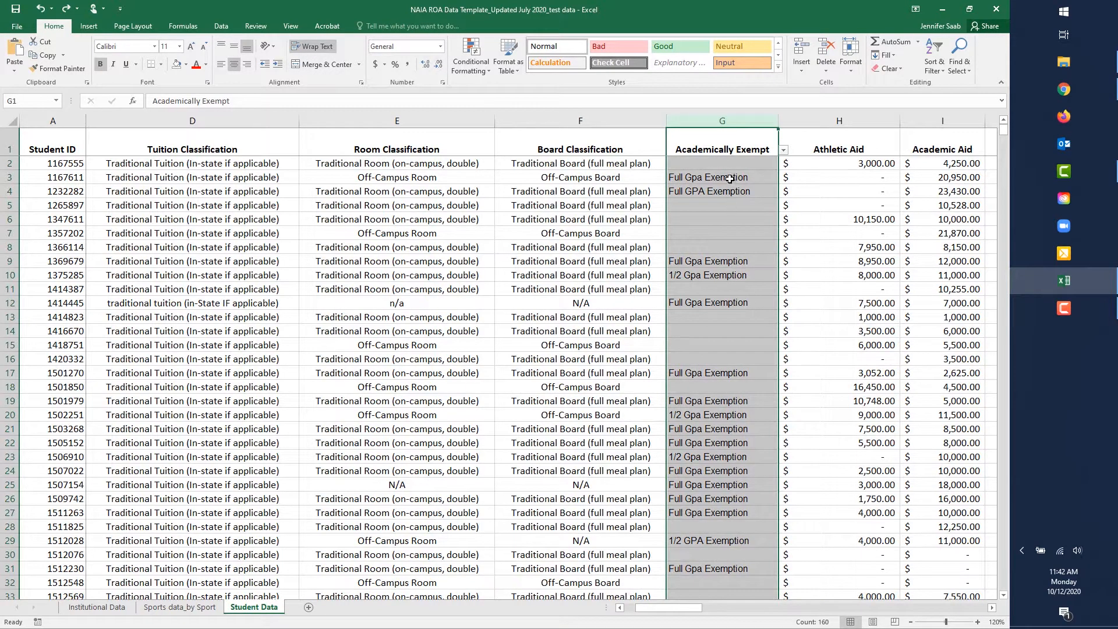
{"action": "left_click", "coordinate": [755, 153]}
{"action": "left_click", "coordinate": [784, 151]}
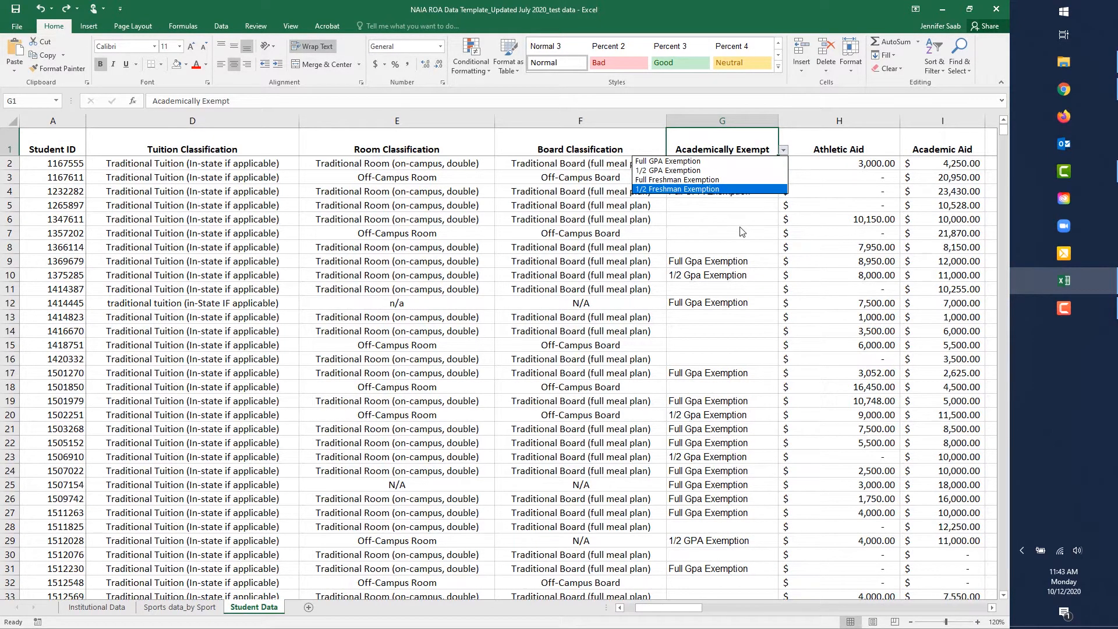
{"action": "key", "text": "Escape"}
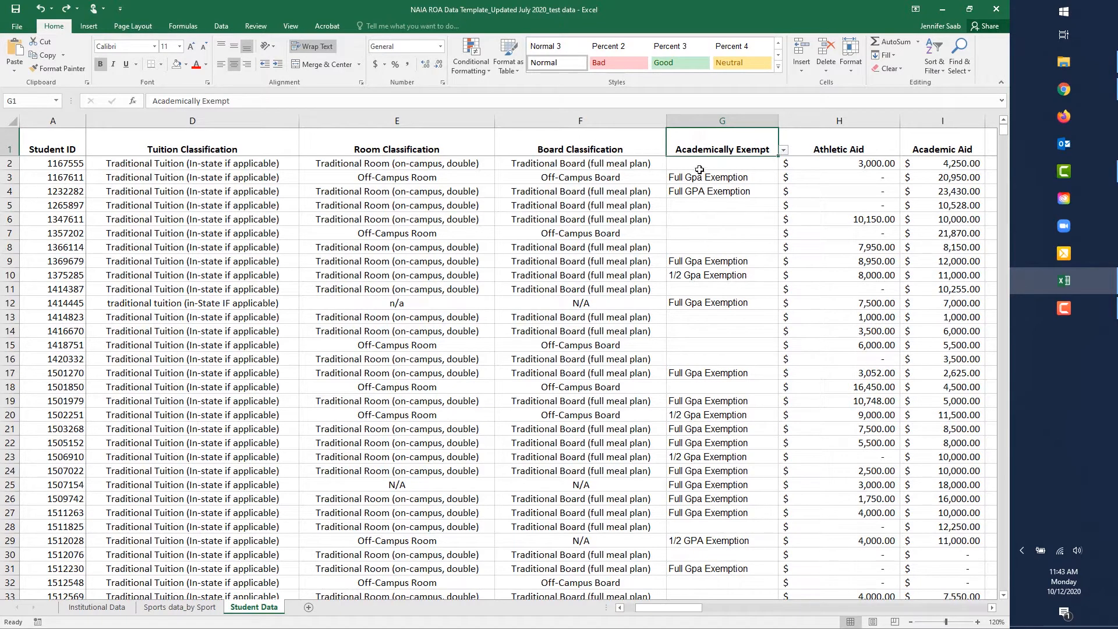
{"action": "left_click_drag", "start_coordinate": [699, 166], "coordinate": [699, 236]}
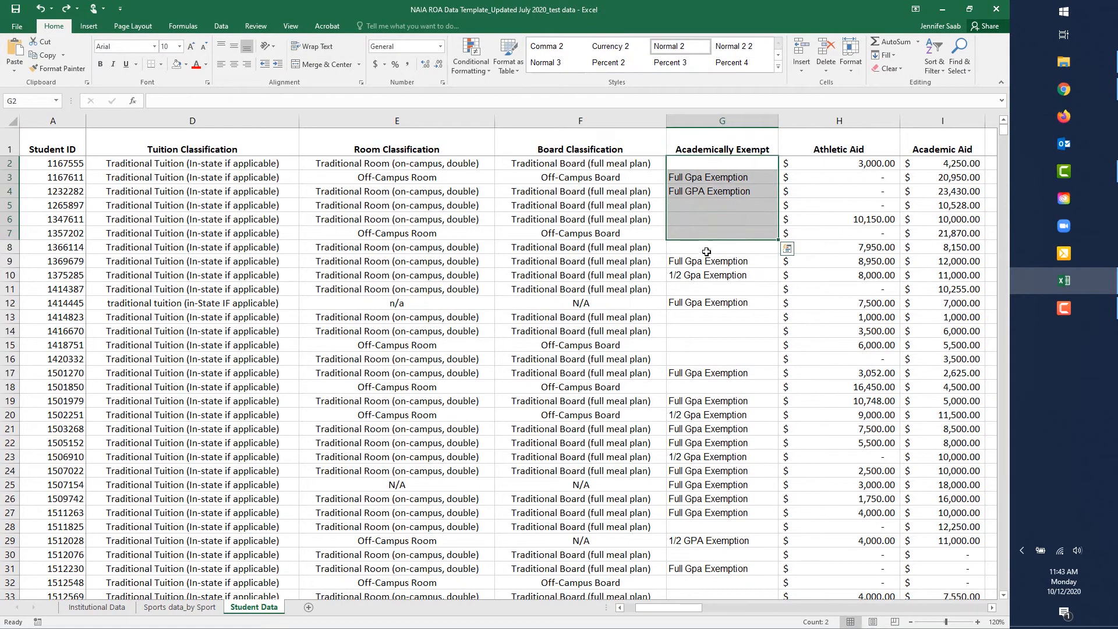
{"action": "left_click", "coordinate": [705, 248]}
{"action": "left_click", "coordinate": [734, 265]}
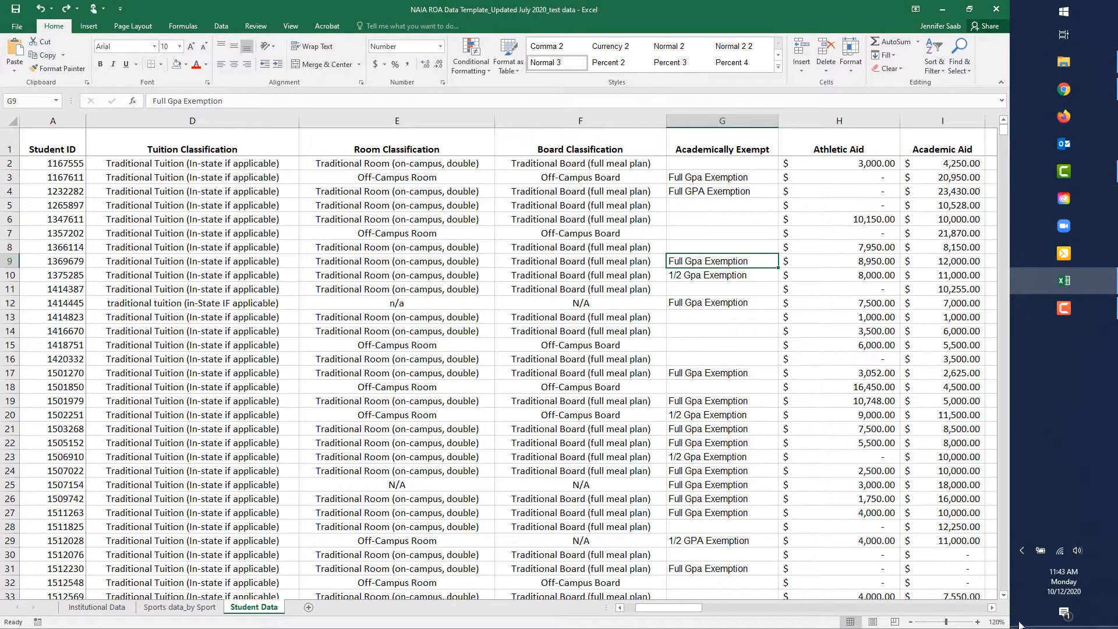
Highlight the five aid columns together, from Athletic Aid through Other Institutional Aid
{"action": "left_click", "coordinate": [992, 608]}
{"action": "left_click", "coordinate": [992, 608]}
{"action": "left_click", "coordinate": [993, 608]}
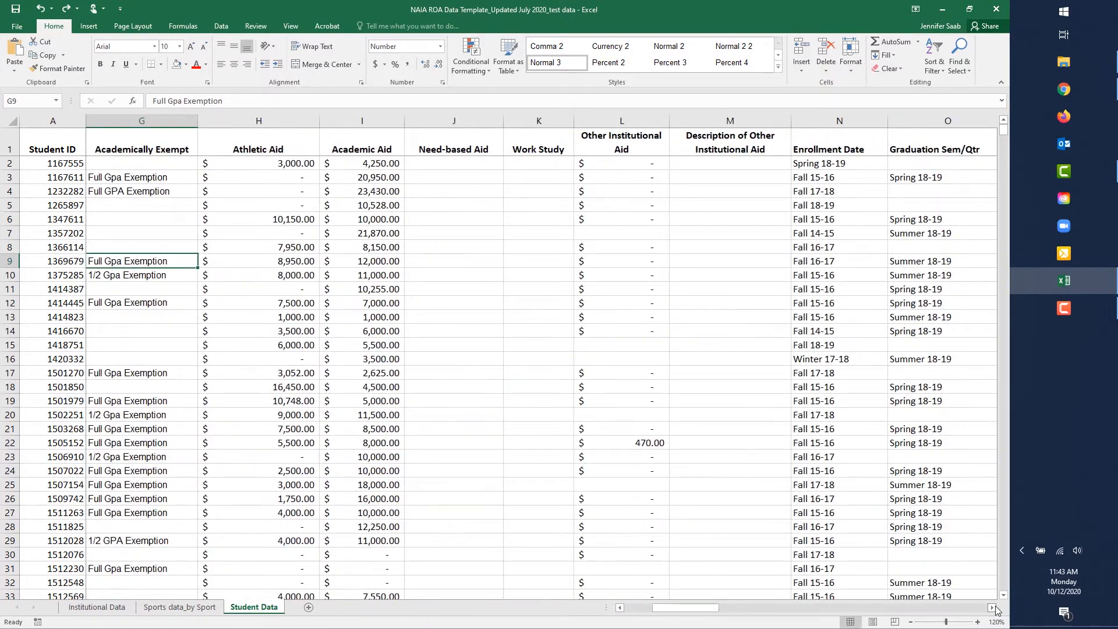
{"action": "left_click", "coordinate": [992, 608]}
{"action": "left_click_drag", "start_coordinate": [147, 120], "coordinate": [492, 131]}
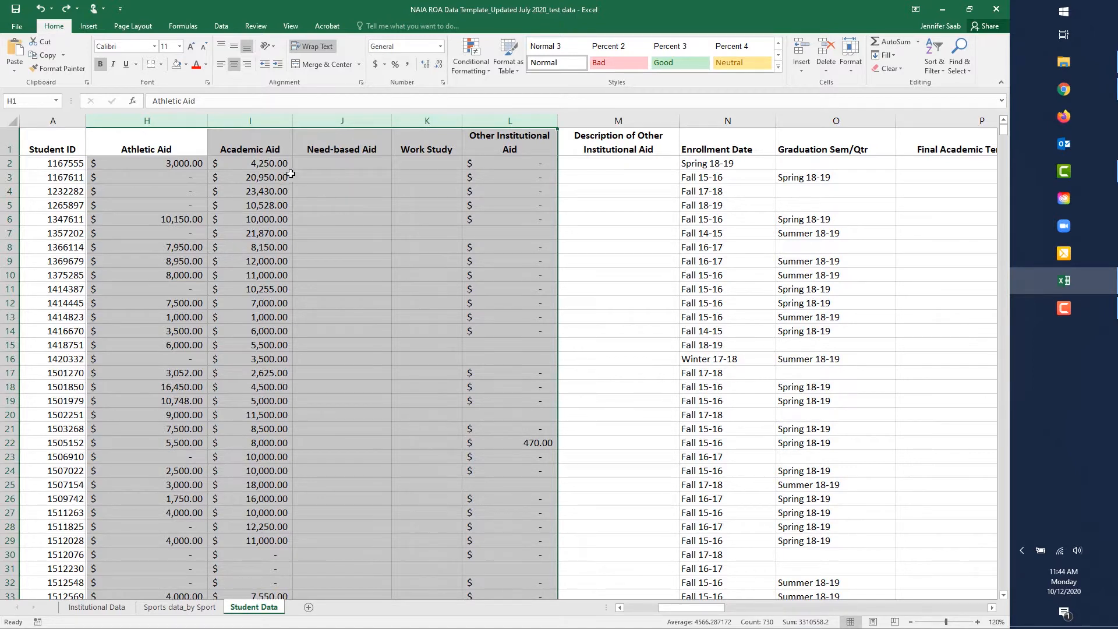
{"action": "left_click_drag", "start_coordinate": [169, 120], "coordinate": [479, 135]}
Highlight the aid columns in groups: Athletic with Academic Aid, Need-based Aid with Work Study, Other Institutional Aid, and its description column
{"action": "left_click_drag", "start_coordinate": [184, 115], "coordinate": [253, 128]}
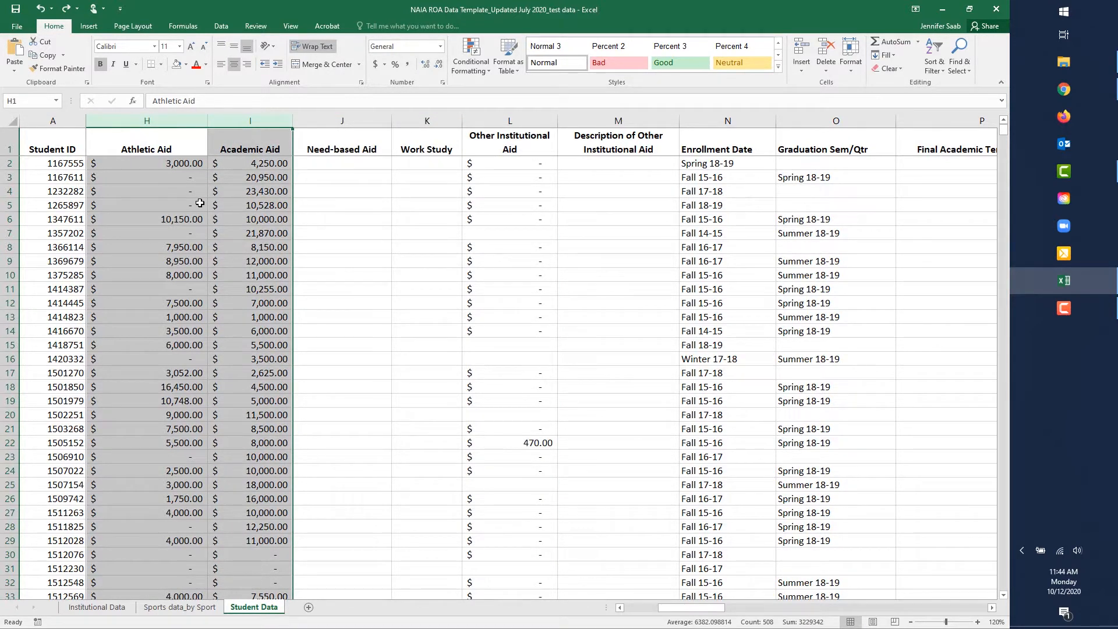
{"action": "left_click_drag", "start_coordinate": [366, 121], "coordinate": [414, 130]}
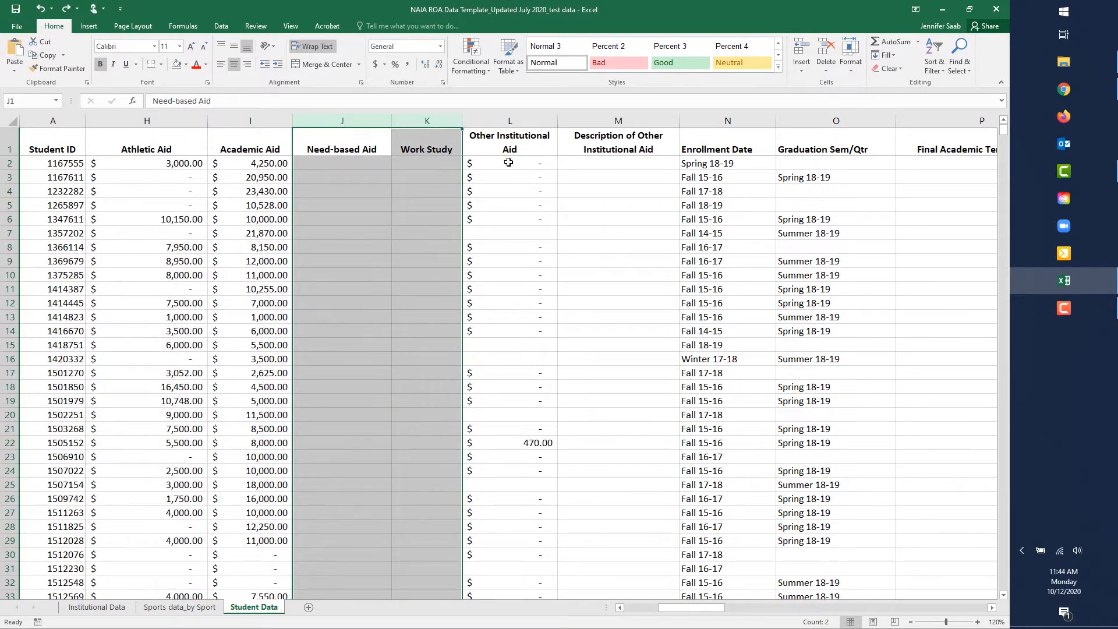
{"action": "left_click", "coordinate": [510, 122]}
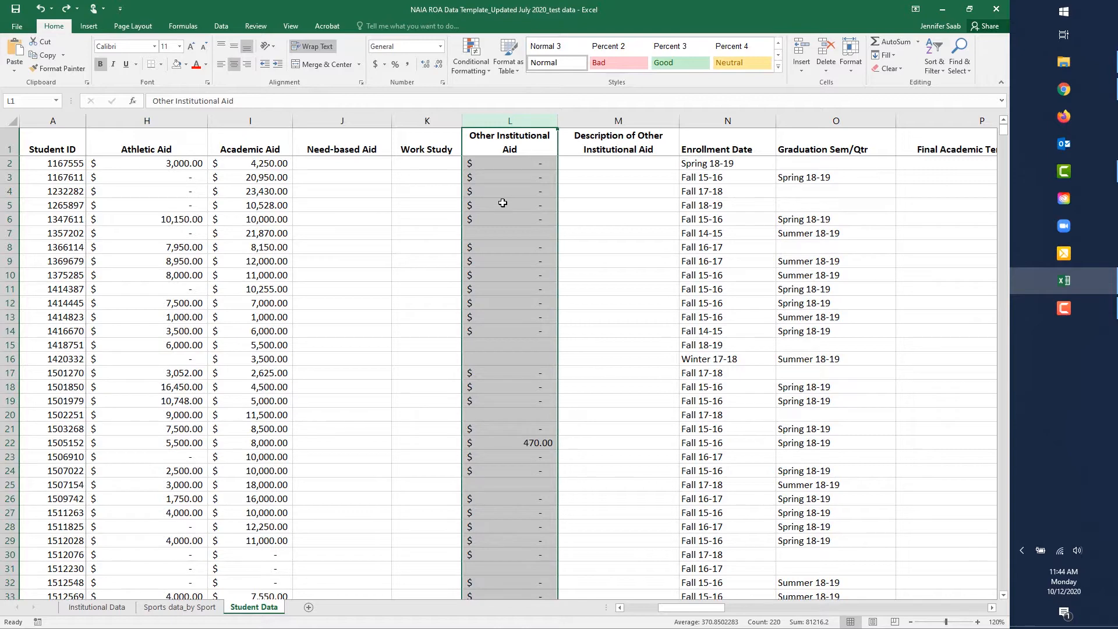
{"action": "left_click", "coordinate": [612, 120]}
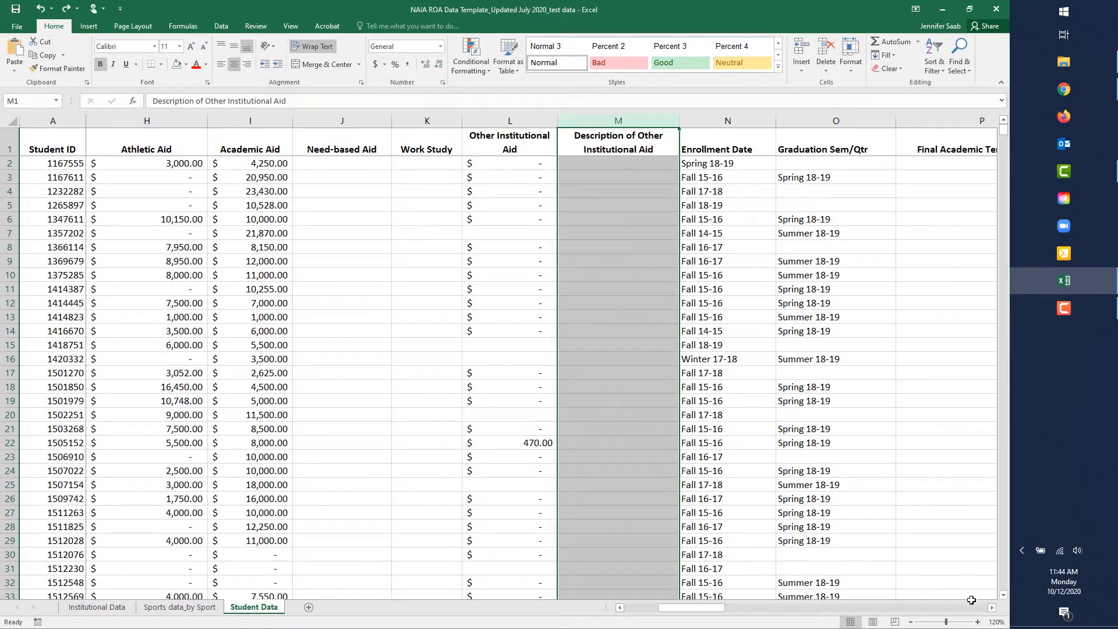
Highlight the Enrollment Date column and examine its sample entries in rows 2 and 3
{"action": "left_click", "coordinate": [991, 607]}
{"action": "left_click", "coordinate": [992, 607]}
{"action": "left_click", "coordinate": [991, 608]}
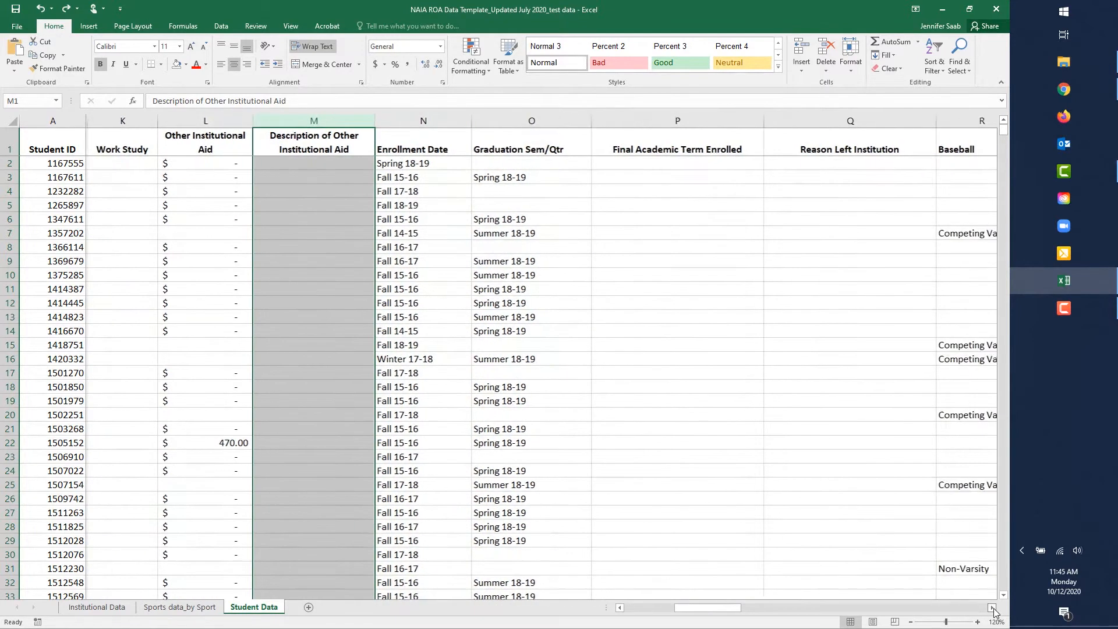
{"action": "left_click", "coordinate": [991, 607]}
{"action": "left_click", "coordinate": [992, 607]}
{"action": "left_click", "coordinate": [991, 607]}
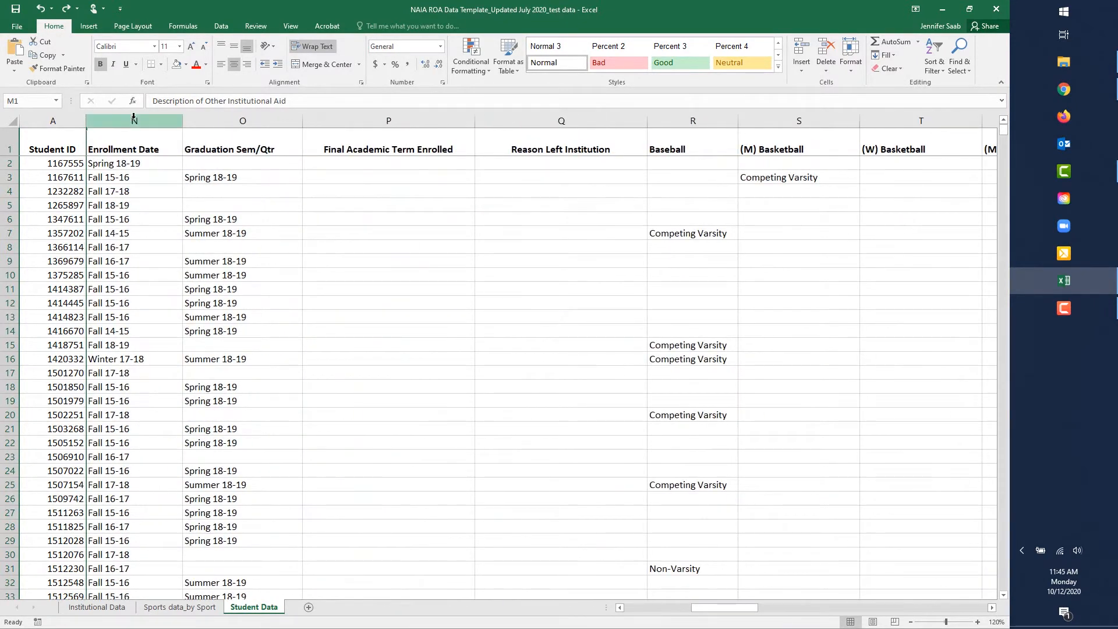
{"action": "left_click", "coordinate": [135, 121]}
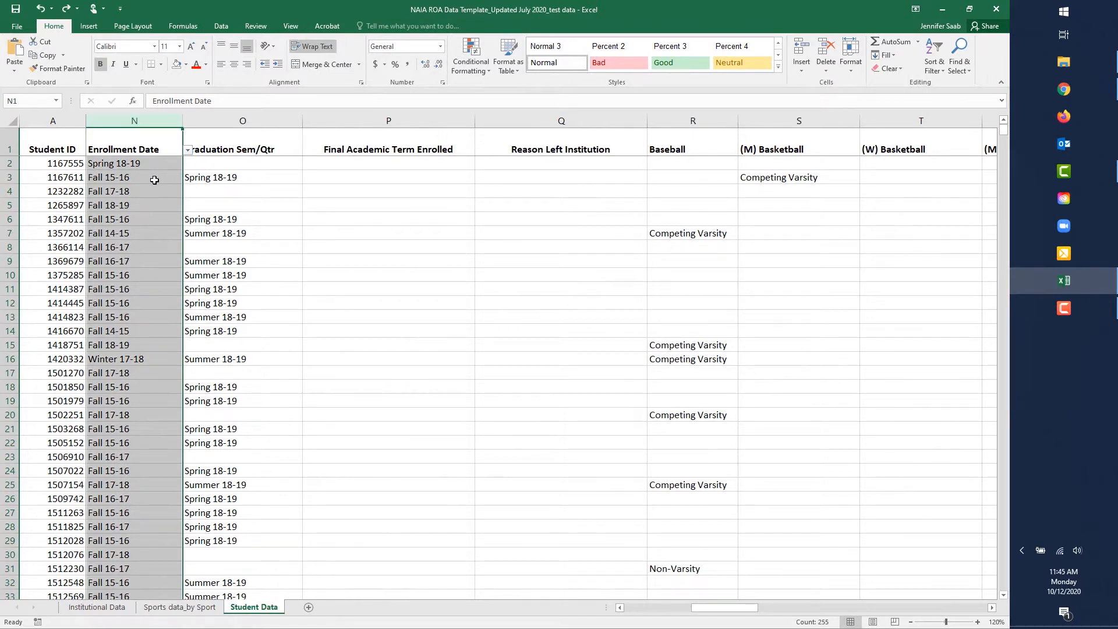
{"action": "left_click", "coordinate": [138, 163]}
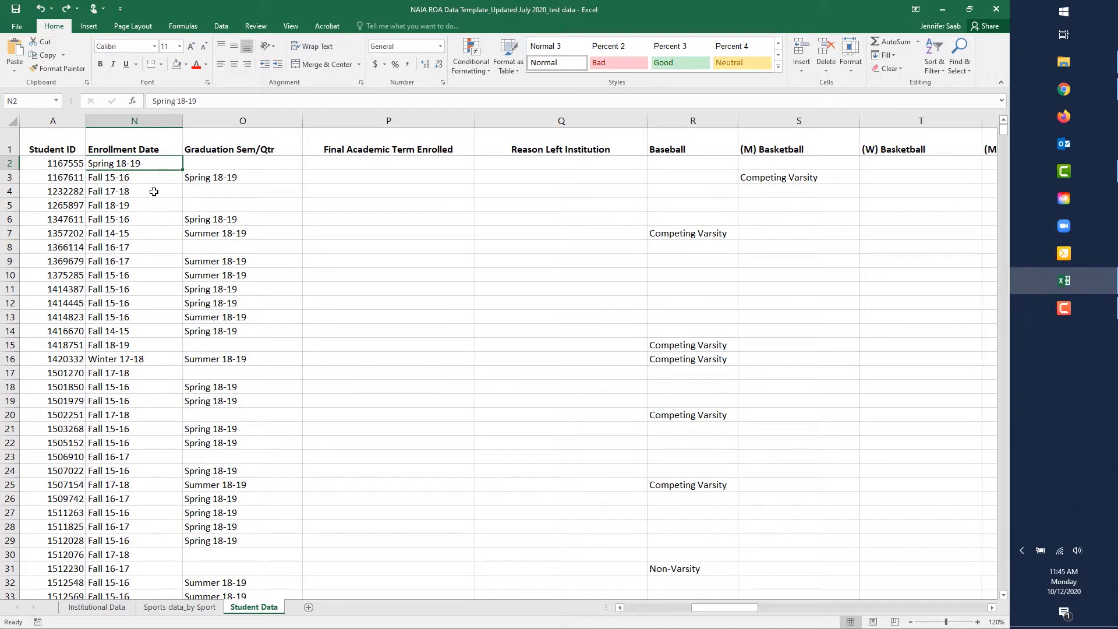
{"action": "left_click", "coordinate": [150, 177]}
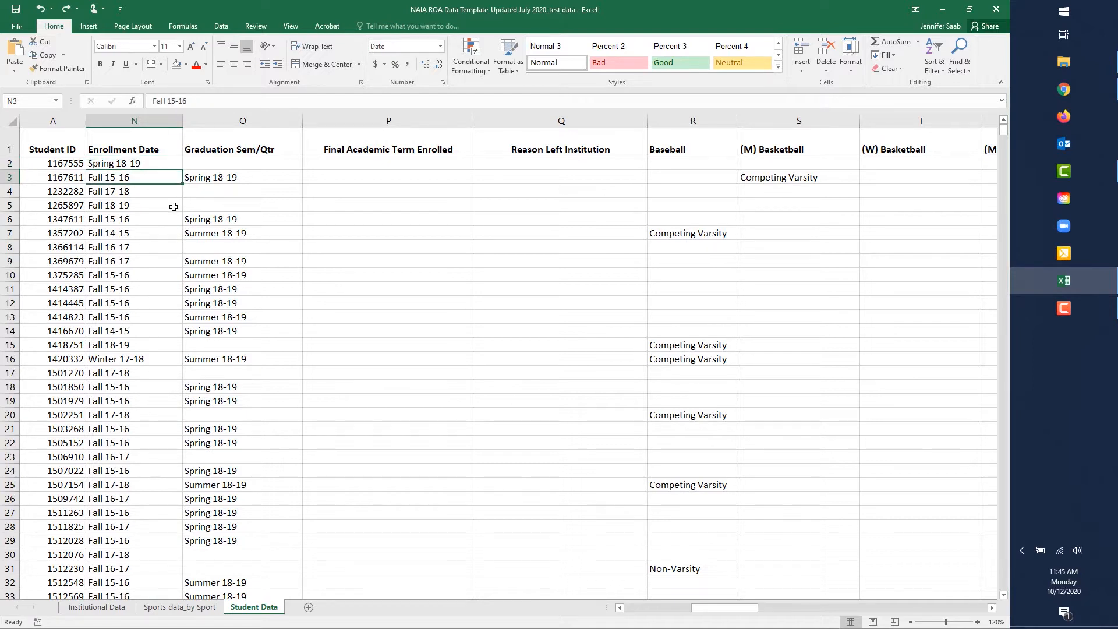
Review the allowed Enrollment Date semester and quarter options from the column's header cell, closing the list without choosing one
{"action": "left_click", "coordinate": [168, 143]}
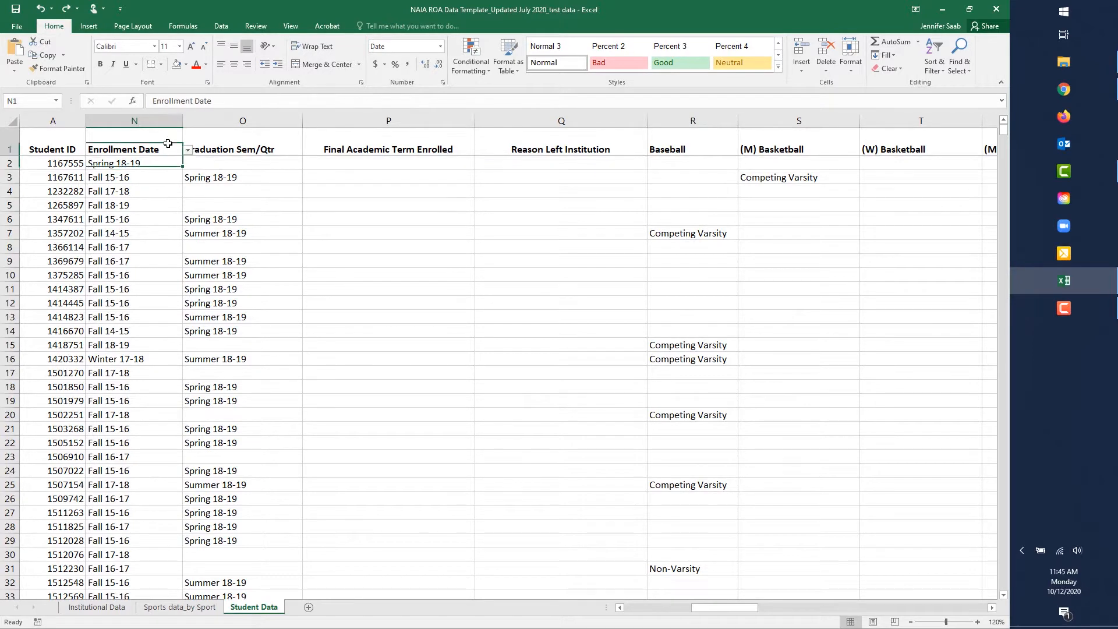
{"action": "left_click", "coordinate": [187, 150]}
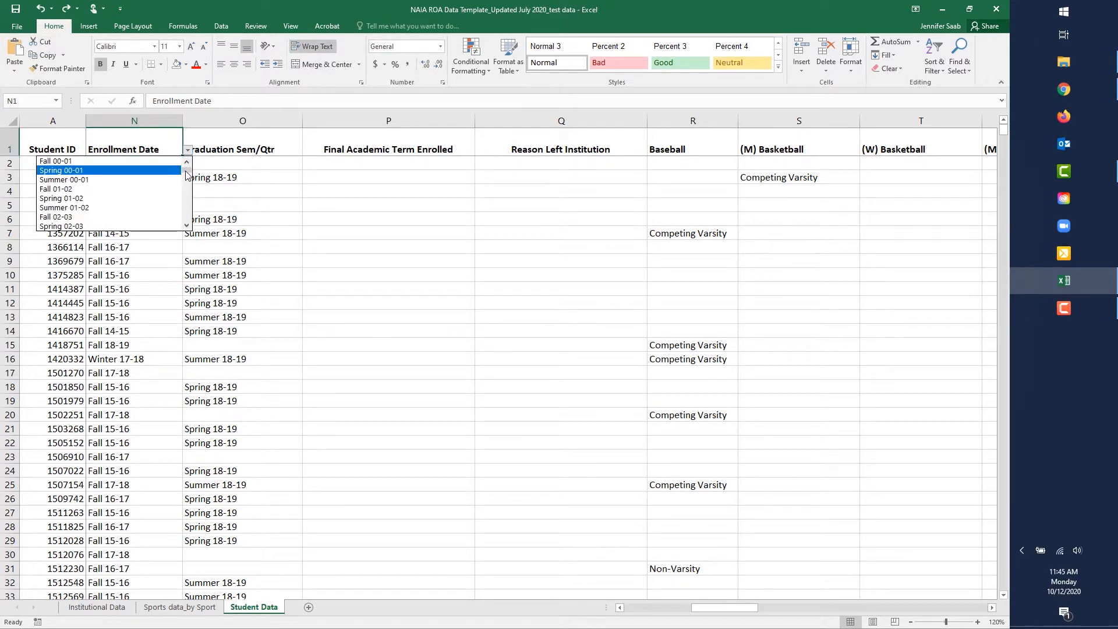
{"action": "left_click_drag", "start_coordinate": [186, 174], "coordinate": [184, 187]}
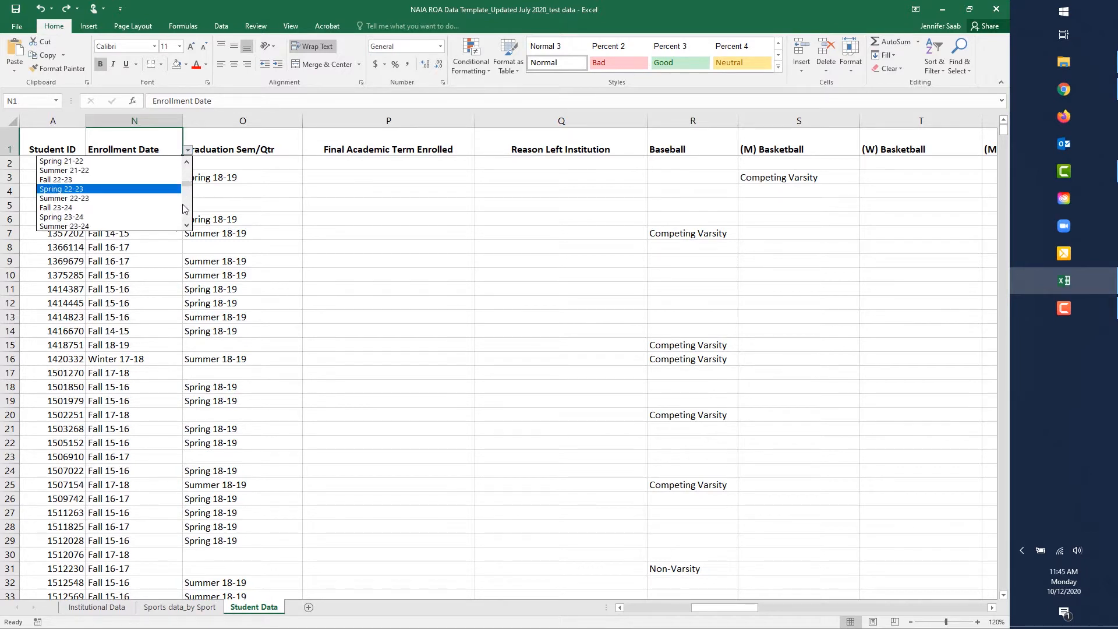
{"action": "left_click", "coordinate": [186, 226]}
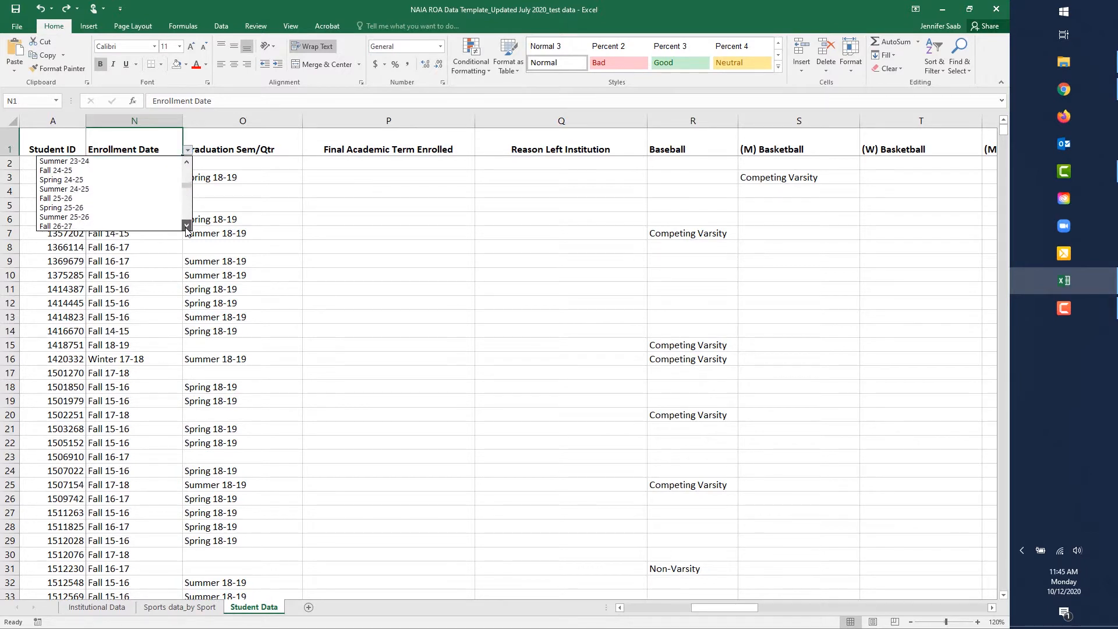
{"action": "left_click", "coordinate": [188, 196]}
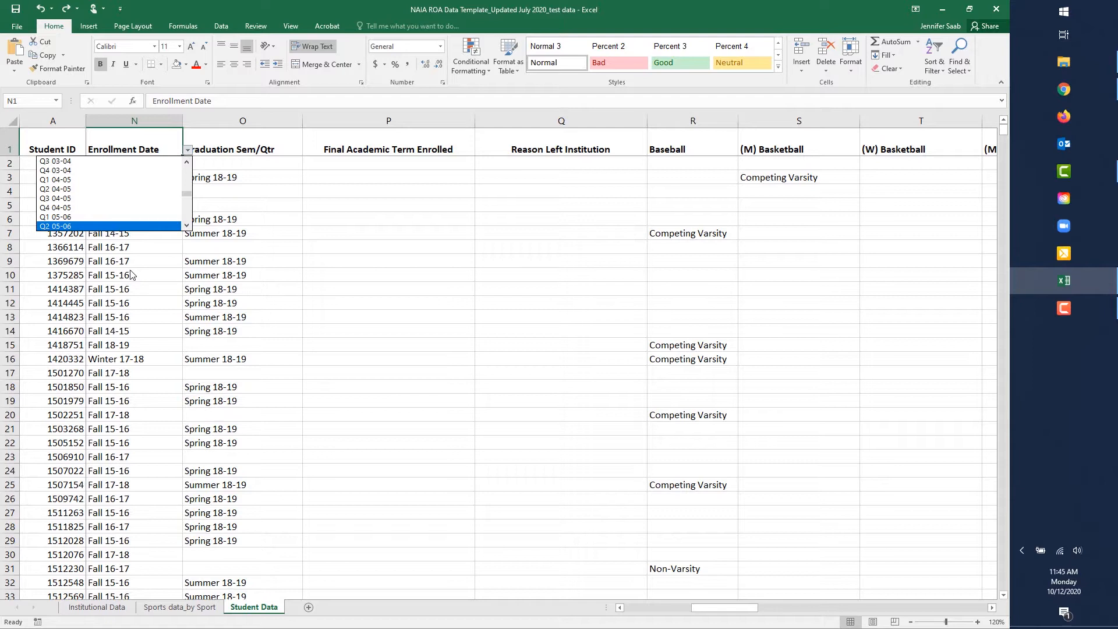
{"action": "key", "text": "Escape"}
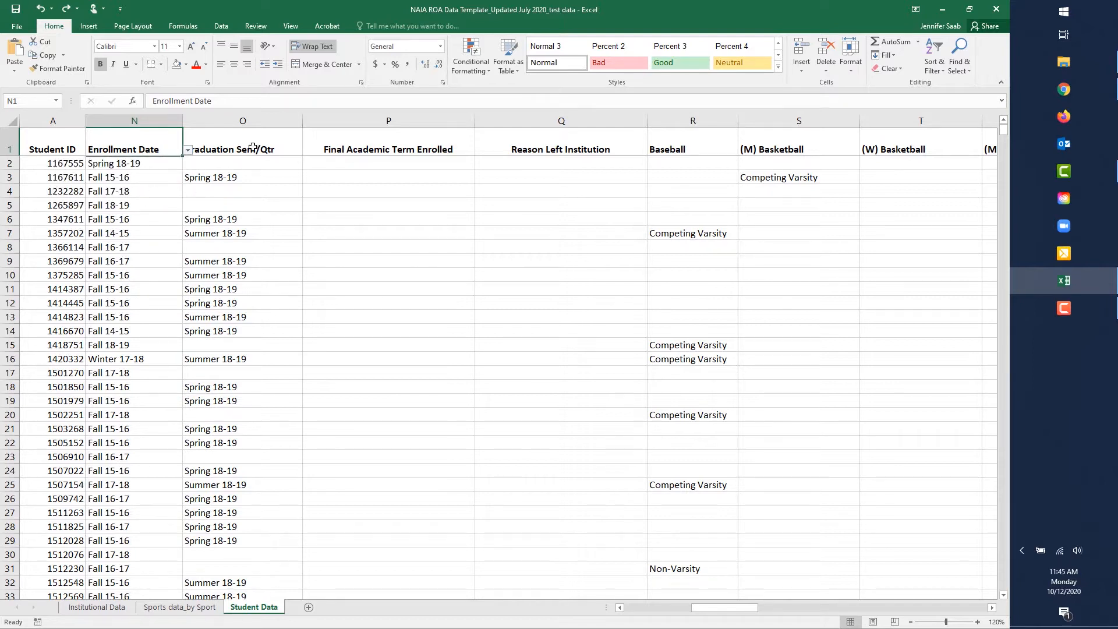
Highlight the Graduation Sem/Qtr column, then find the Fall 18-19 entry under Final Academic Term Enrolled in row 136 and select it
{"action": "left_click", "coordinate": [259, 120]}
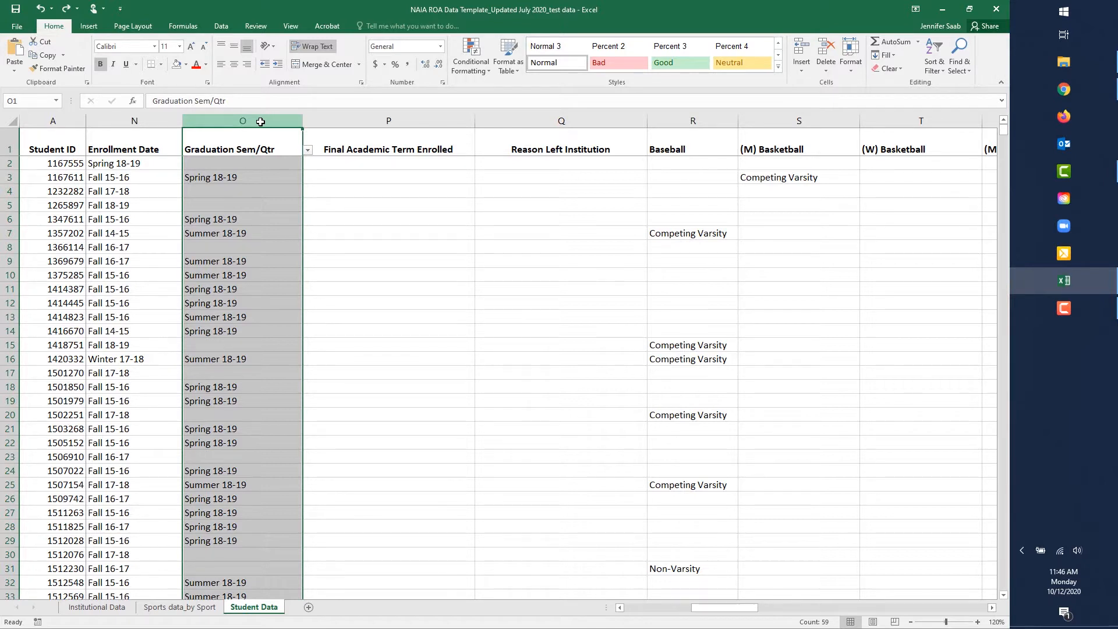
{"action": "left_click", "coordinate": [365, 120]}
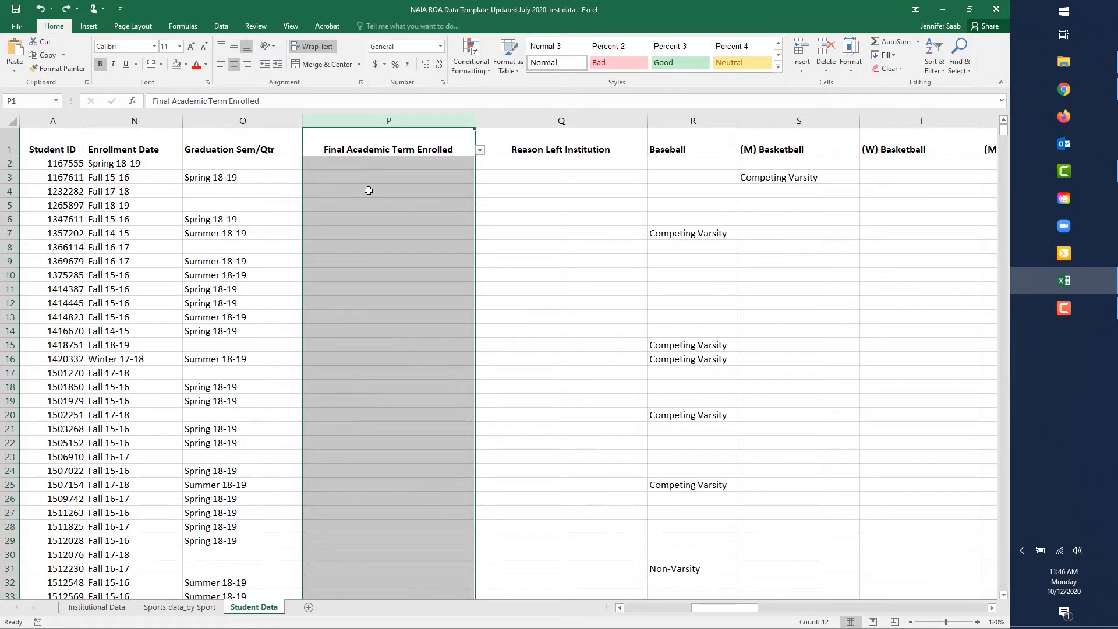
{"action": "scroll", "coordinate": [399, 315], "scroll_direction": "down", "scroll_amount": 7}
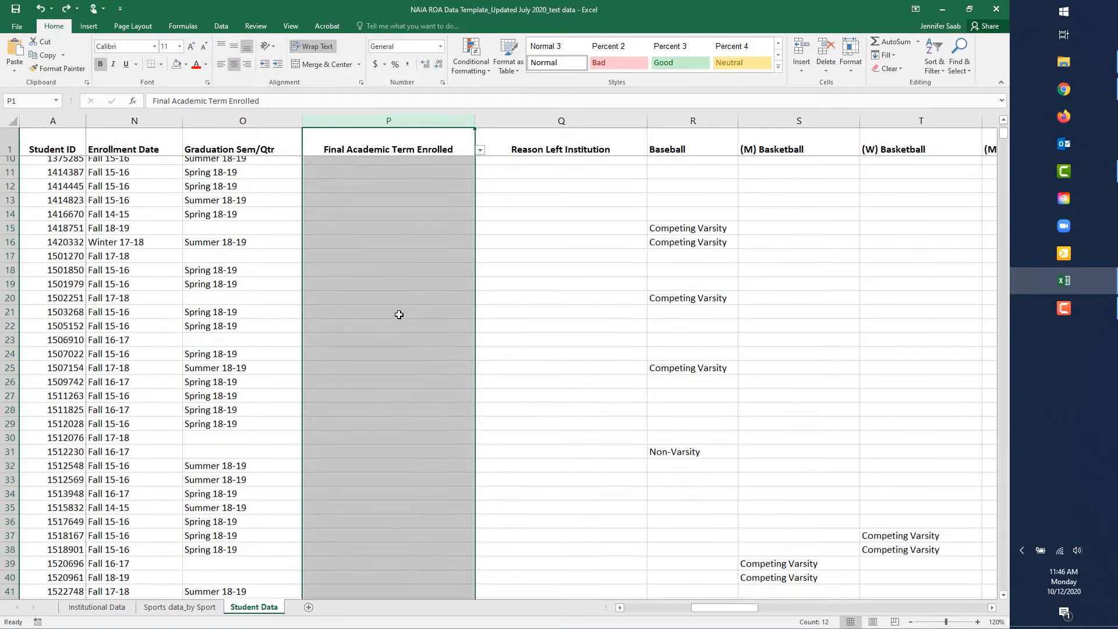
{"action": "scroll", "coordinate": [399, 314], "scroll_direction": "down", "scroll_amount": 16}
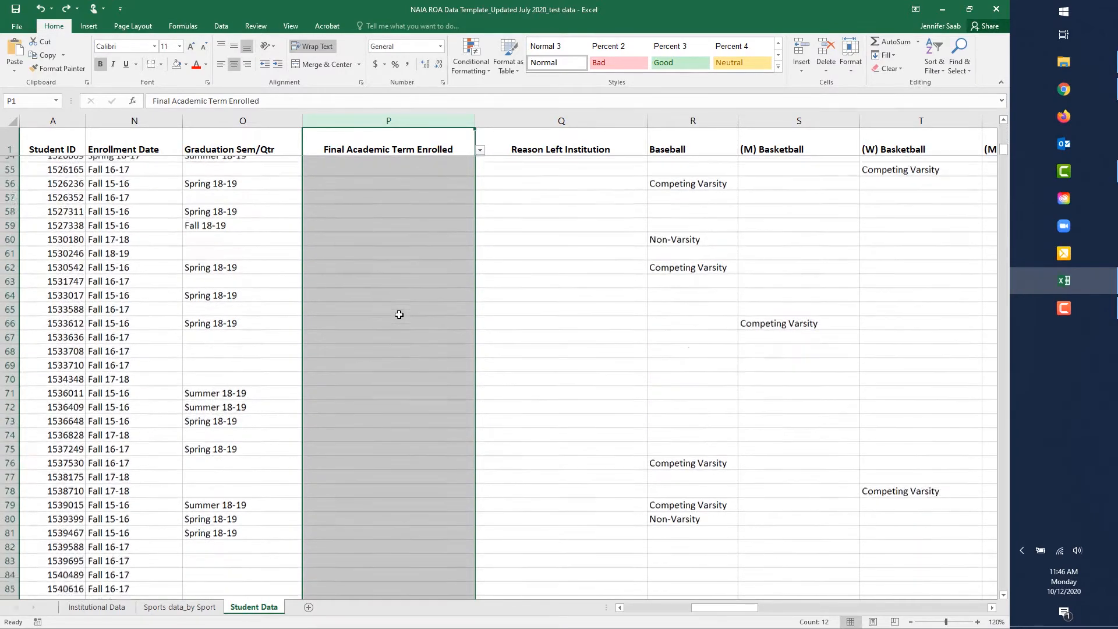
{"action": "scroll", "coordinate": [399, 315], "scroll_direction": "down", "scroll_amount": 13}
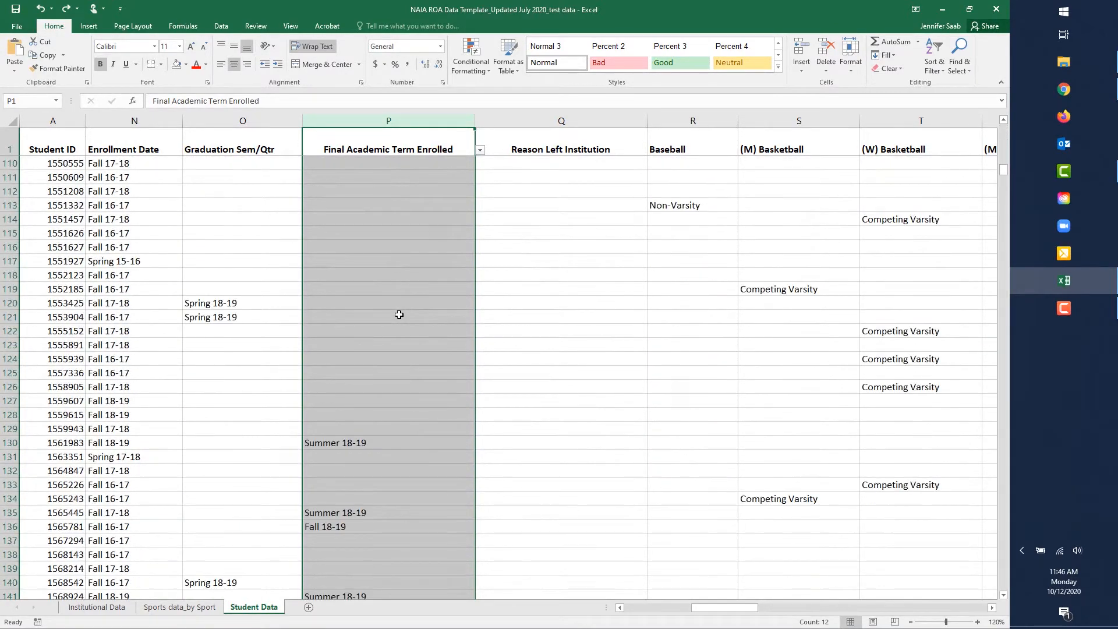
{"action": "scroll", "coordinate": [399, 314], "scroll_direction": "down", "scroll_amount": 3}
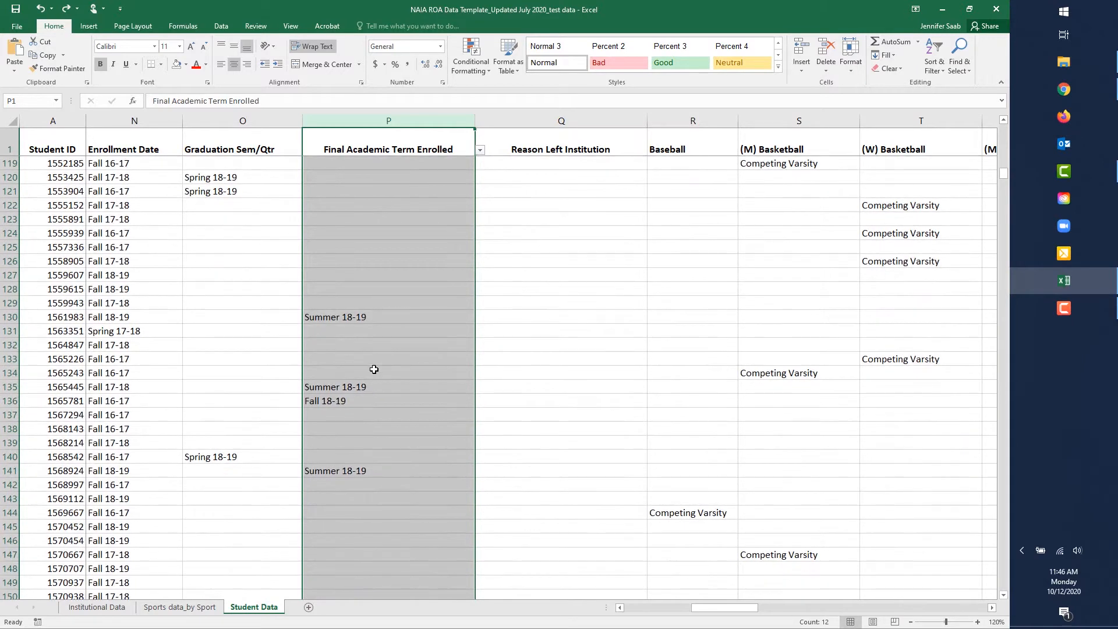
{"action": "left_click", "coordinate": [358, 399]}
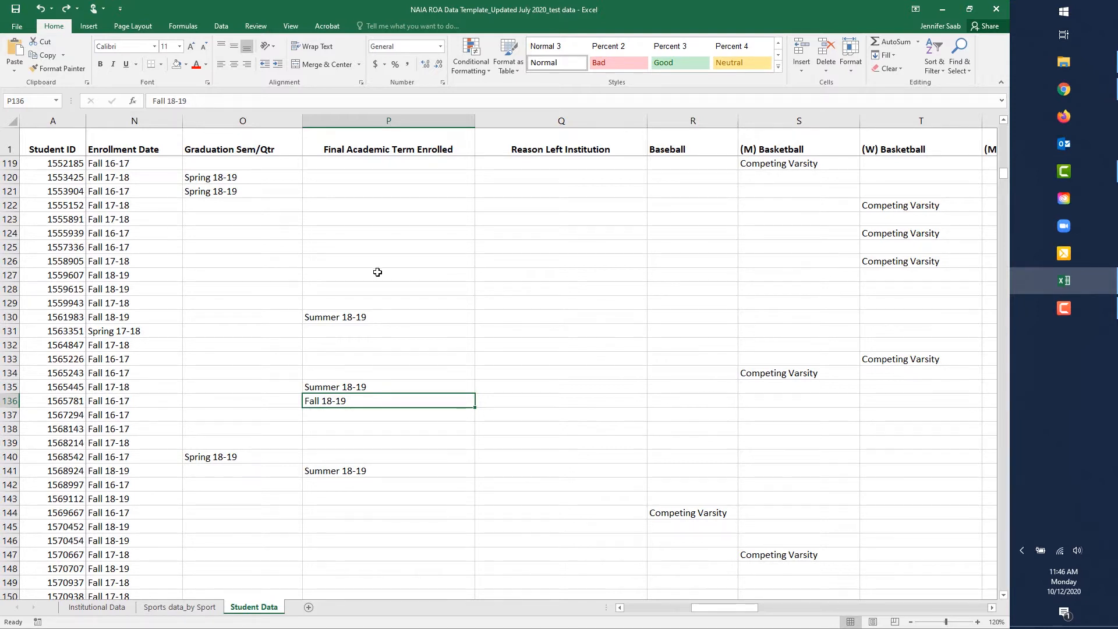
Return to the first records and highlight the Graduation Sem/Qtr and Final Academic Term Enrolled columns alternately to compare them
{"action": "scroll", "coordinate": [378, 272], "scroll_direction": "up", "scroll_amount": 5}
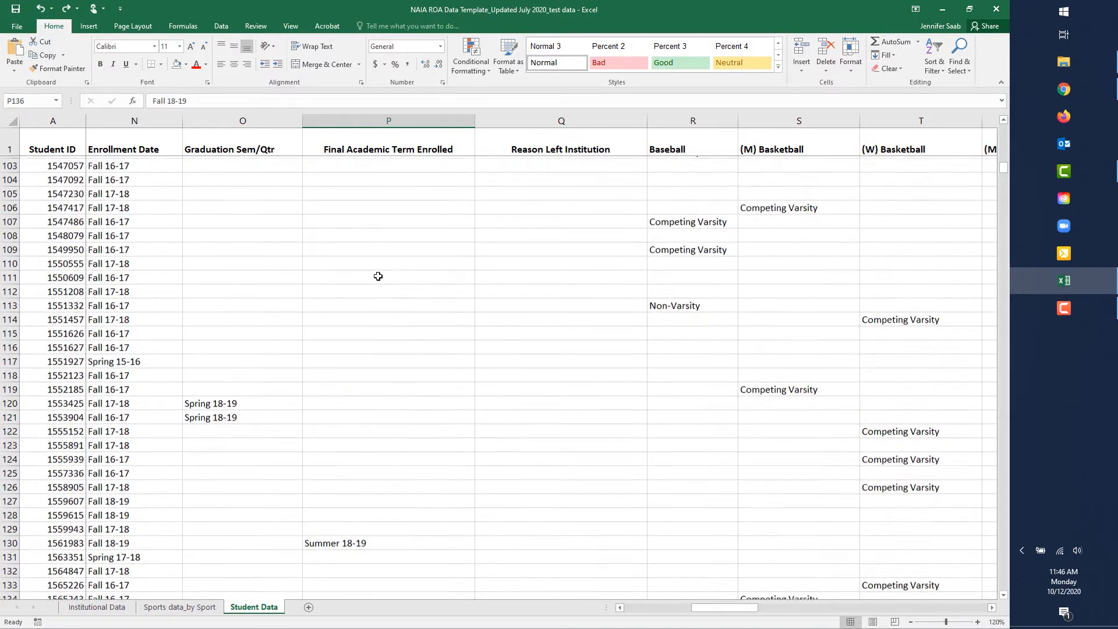
{"action": "scroll", "coordinate": [377, 276], "scroll_direction": "up", "scroll_amount": 18}
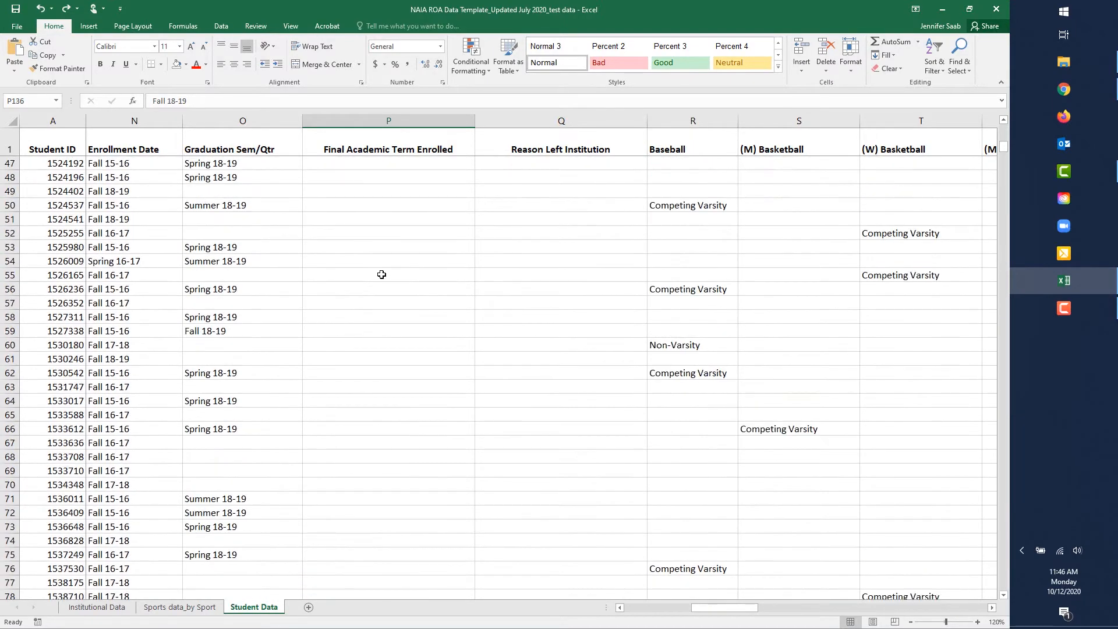
{"action": "scroll", "coordinate": [381, 274], "scroll_direction": "up", "scroll_amount": 13}
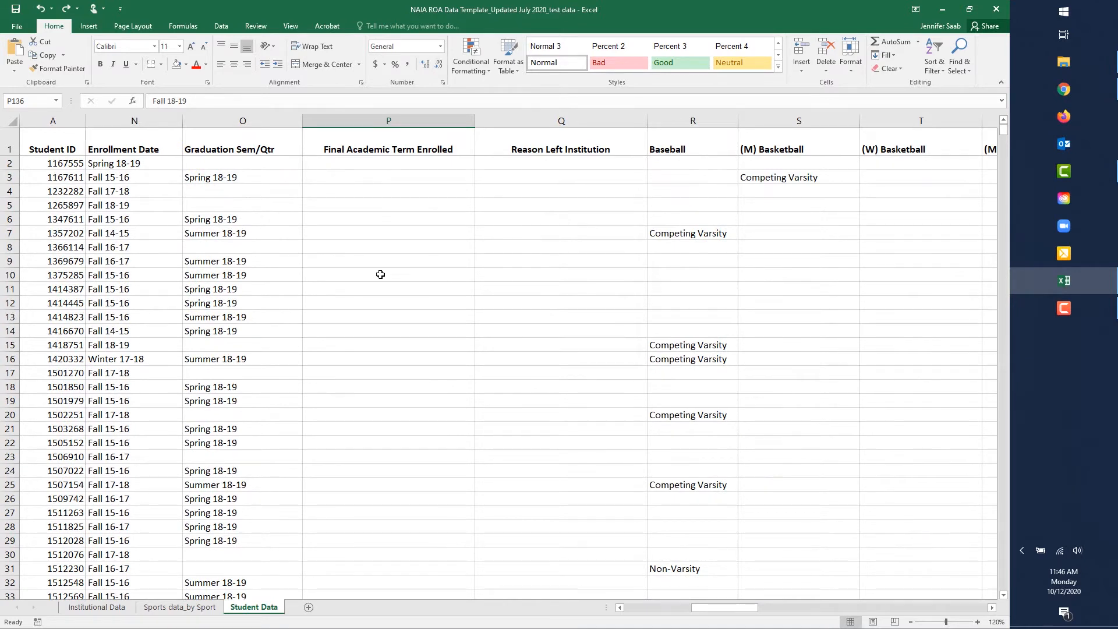
{"action": "left_click", "coordinate": [355, 223]}
{"action": "left_click", "coordinate": [287, 118]}
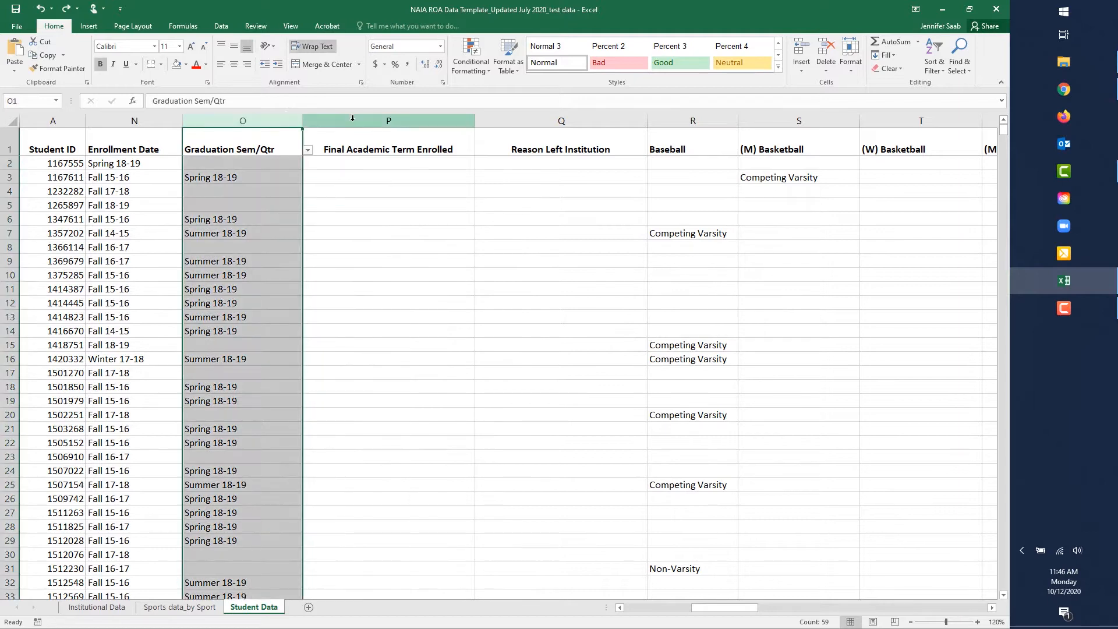
{"action": "left_click", "coordinate": [352, 118]}
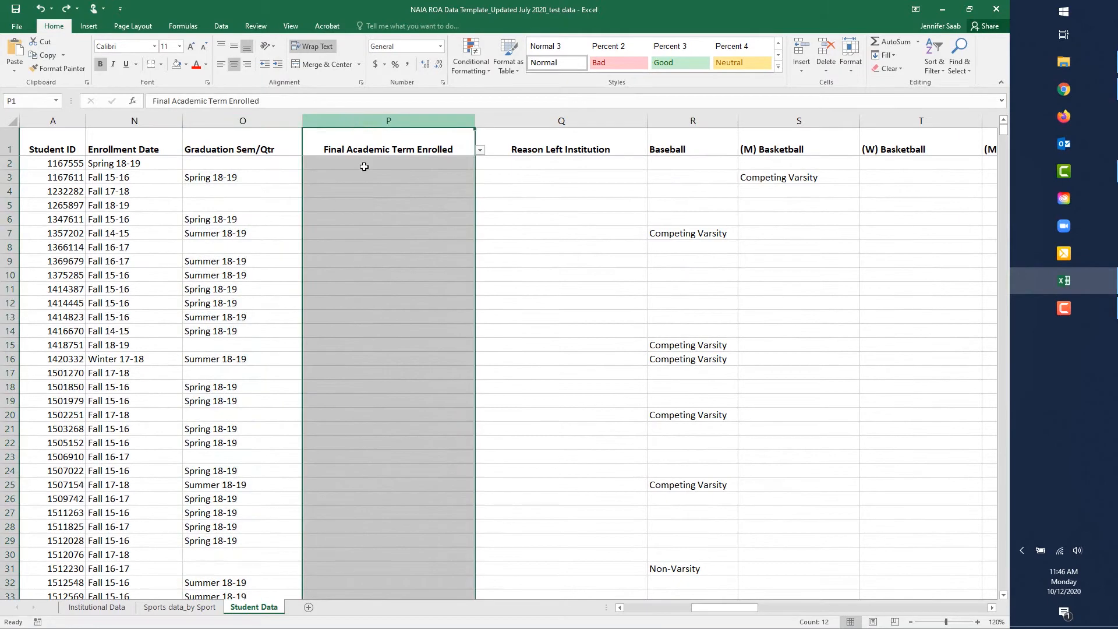
{"action": "left_click", "coordinate": [283, 121]}
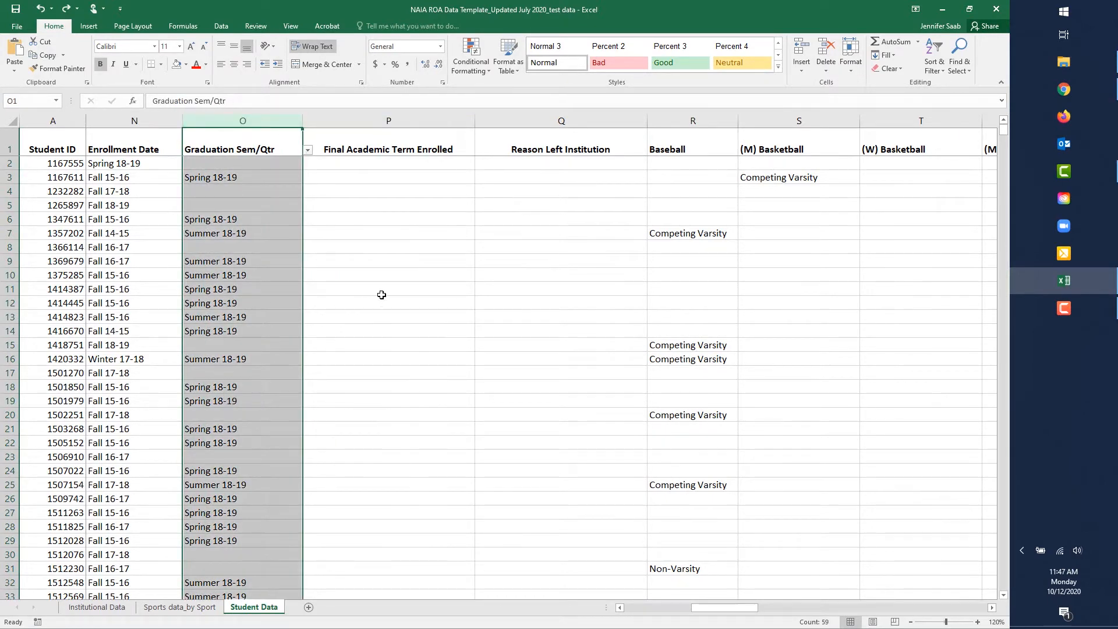
Review the allowed Reason Left Institution options without choosing one, then select the column's cells from row 5 downward
{"action": "left_click", "coordinate": [990, 610]}
{"action": "left_click", "coordinate": [990, 610]}
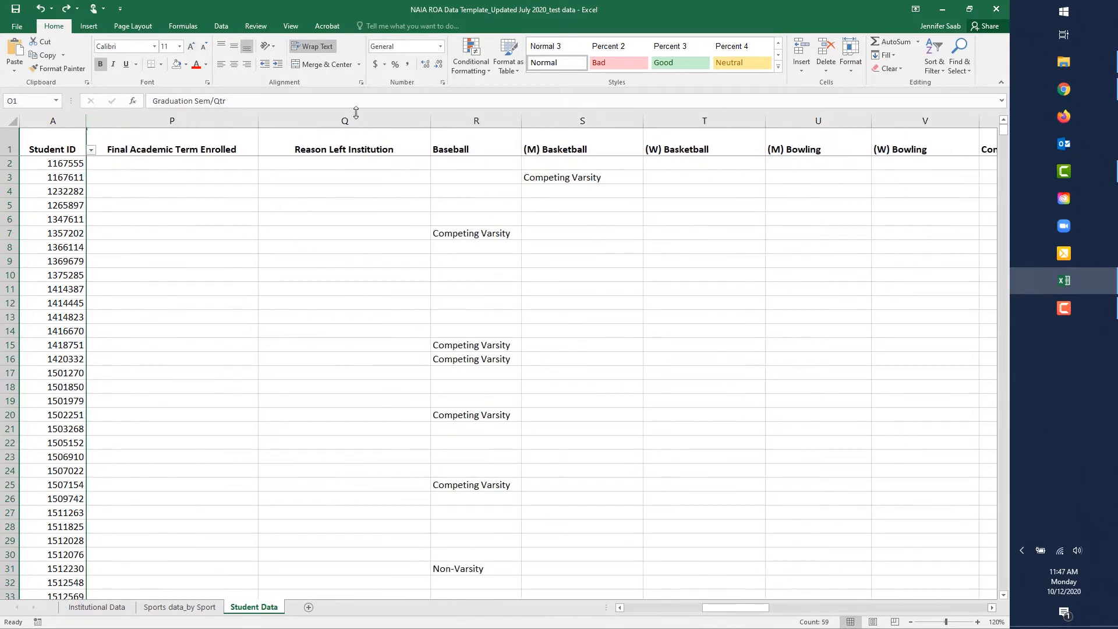
{"action": "left_click", "coordinate": [356, 119]}
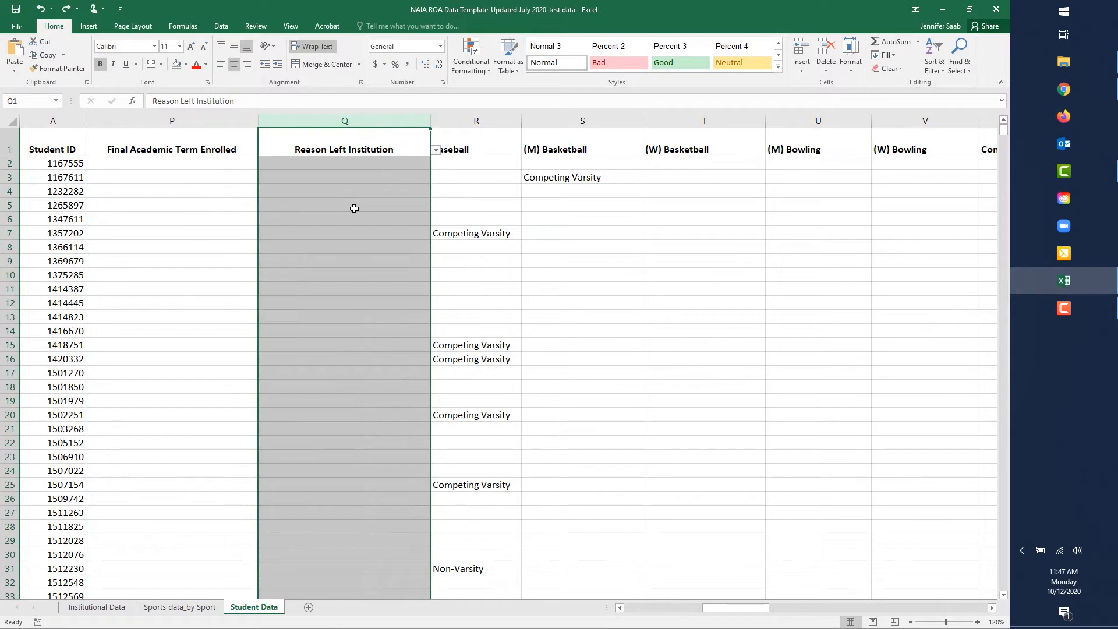
{"action": "left_click", "coordinate": [436, 151]}
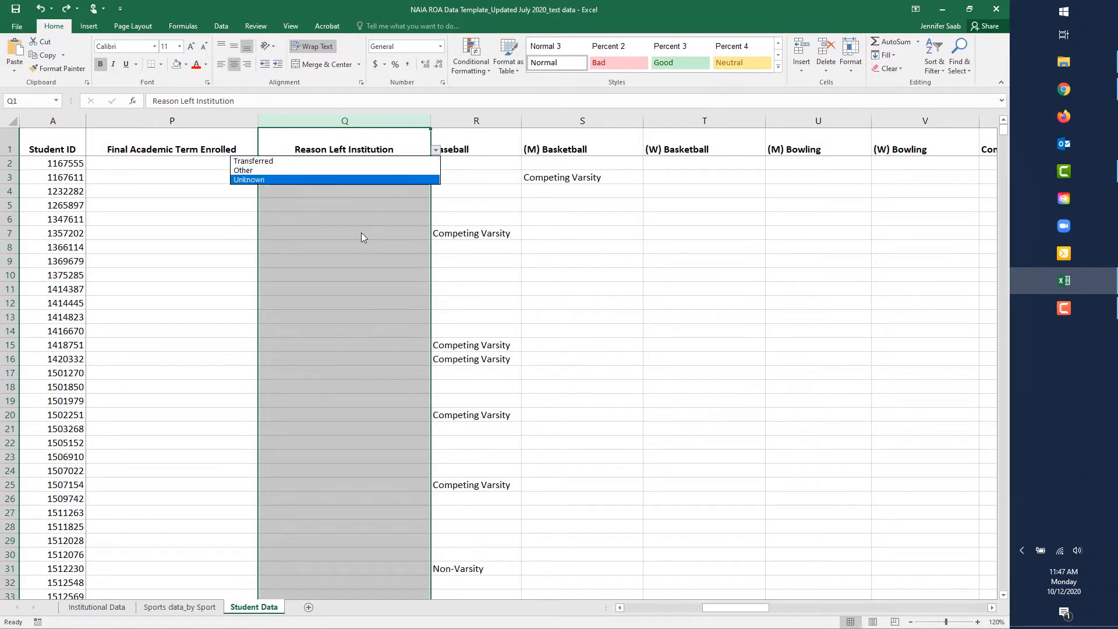
{"action": "left_click", "coordinate": [350, 248]}
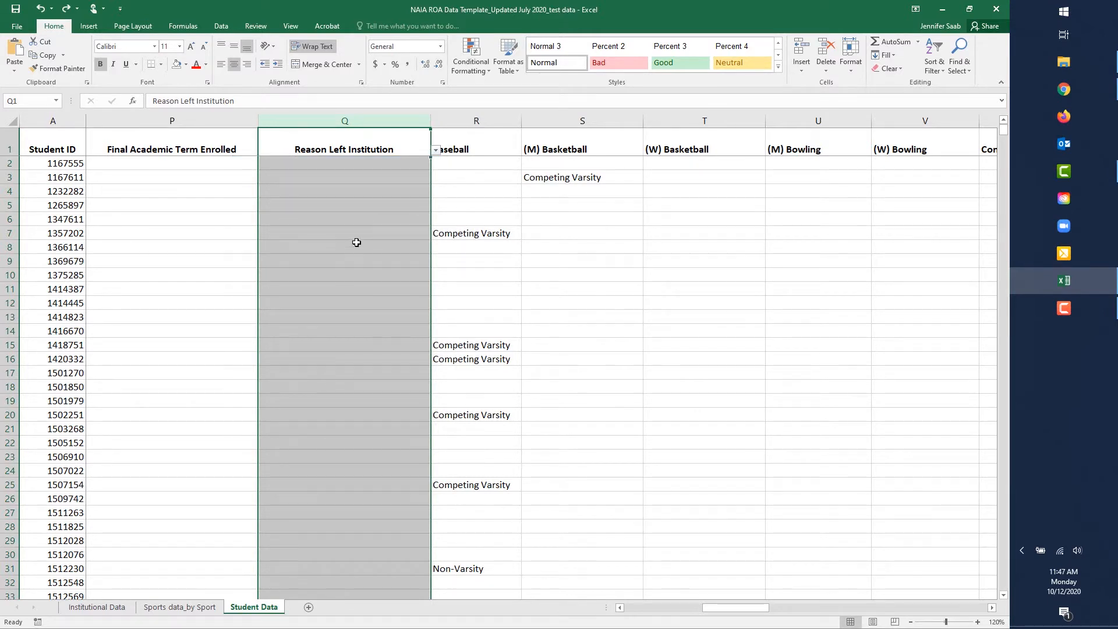
{"action": "left_click", "coordinate": [348, 206]}
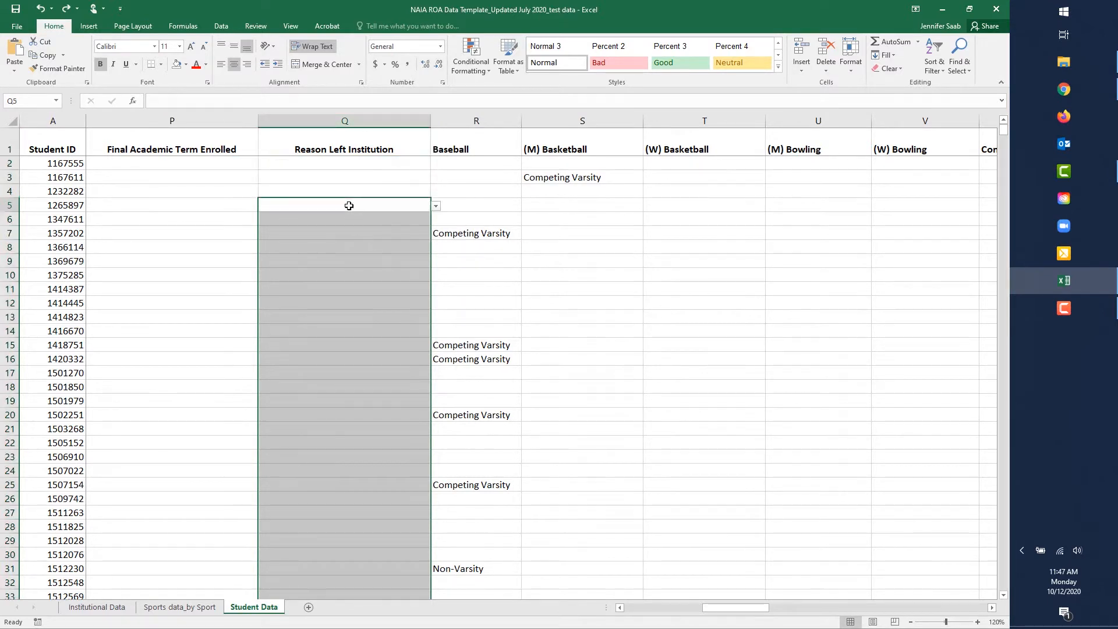
Review the allowed Reason Left Institution options for the student in row 3, closing the list without choosing one
{"action": "left_click", "coordinate": [364, 176]}
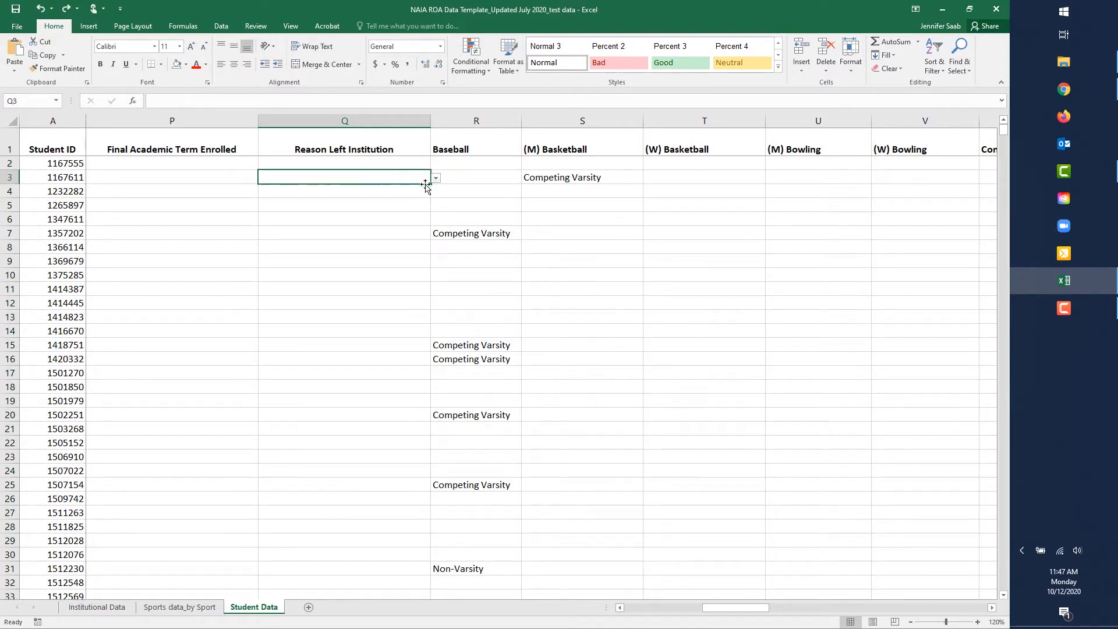
{"action": "left_click", "coordinate": [435, 181]}
{"action": "left_click", "coordinate": [436, 180]}
Hide the (M) Bowling and (W) Bowling columns in the Student Data sheet
{"action": "left_click", "coordinate": [992, 607]}
{"action": "left_click", "coordinate": [991, 608]}
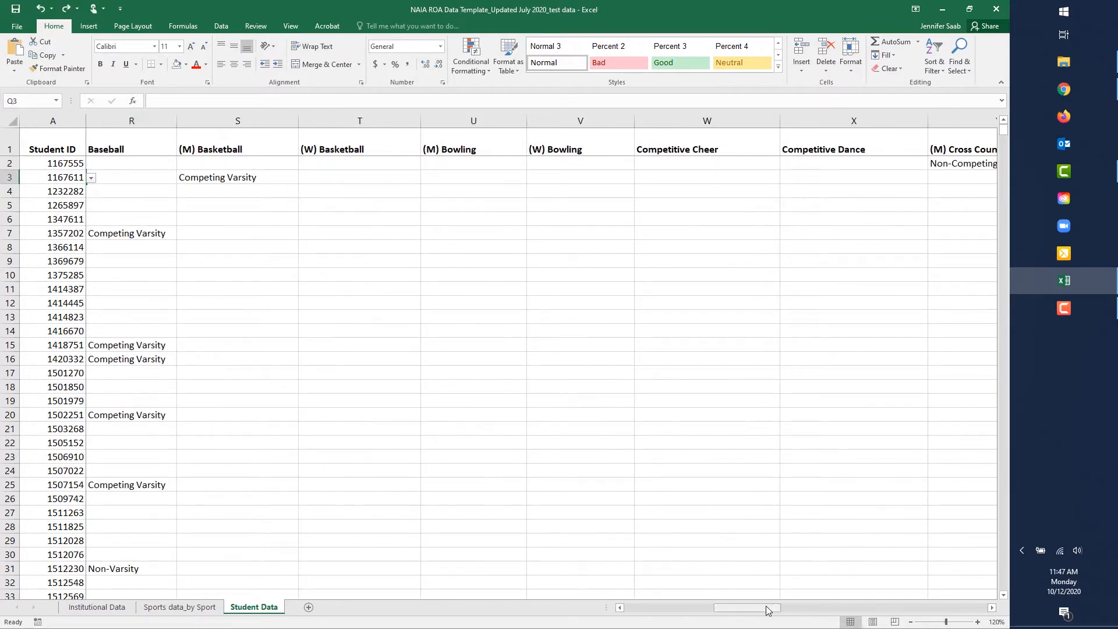
{"action": "left_click_drag", "start_coordinate": [766, 606], "coordinate": [768, 577]}
{"action": "left_click_drag", "start_coordinate": [501, 117], "coordinate": [549, 120]}
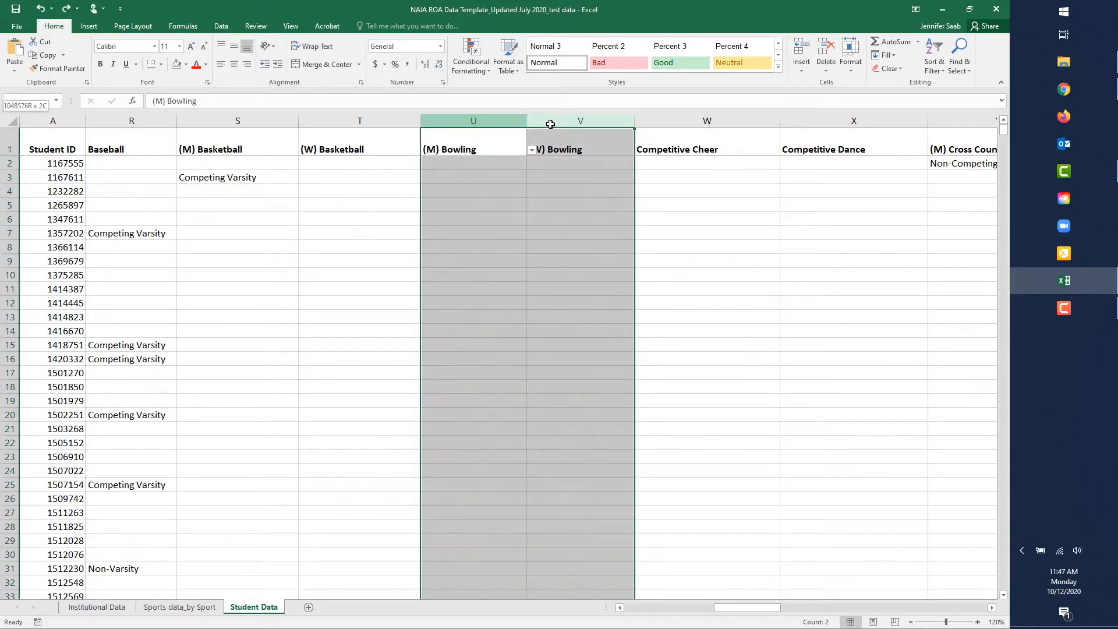
{"action": "right_click", "coordinate": [549, 120]}
{"action": "left_click", "coordinate": [575, 274]}
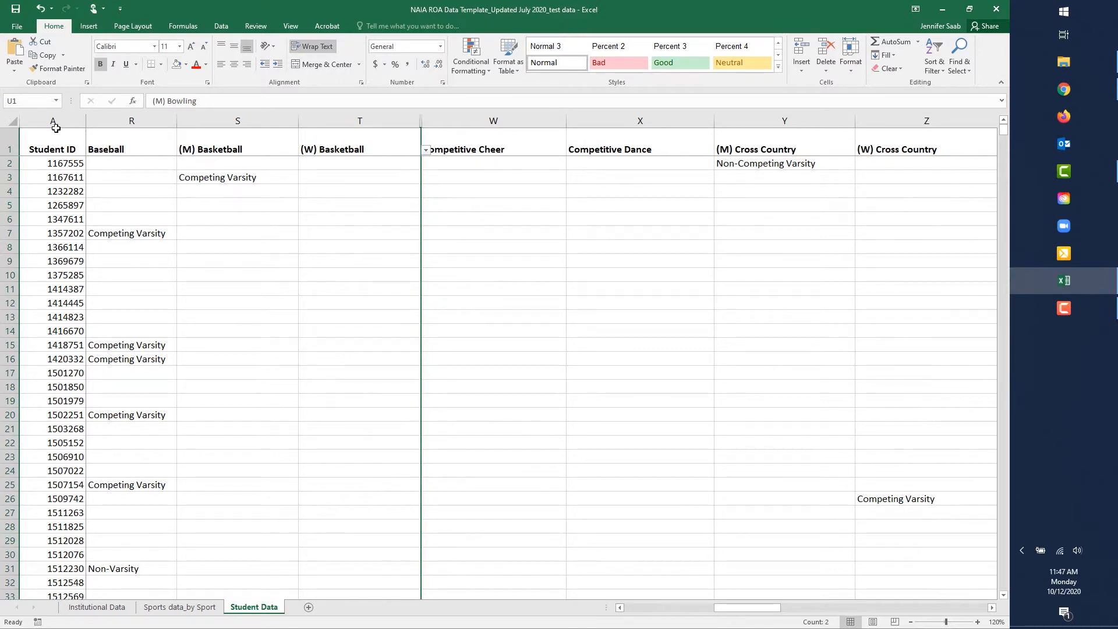
Turn on filtering for the entire header row of the Student Data sheet
{"action": "left_click", "coordinate": [15, 137]}
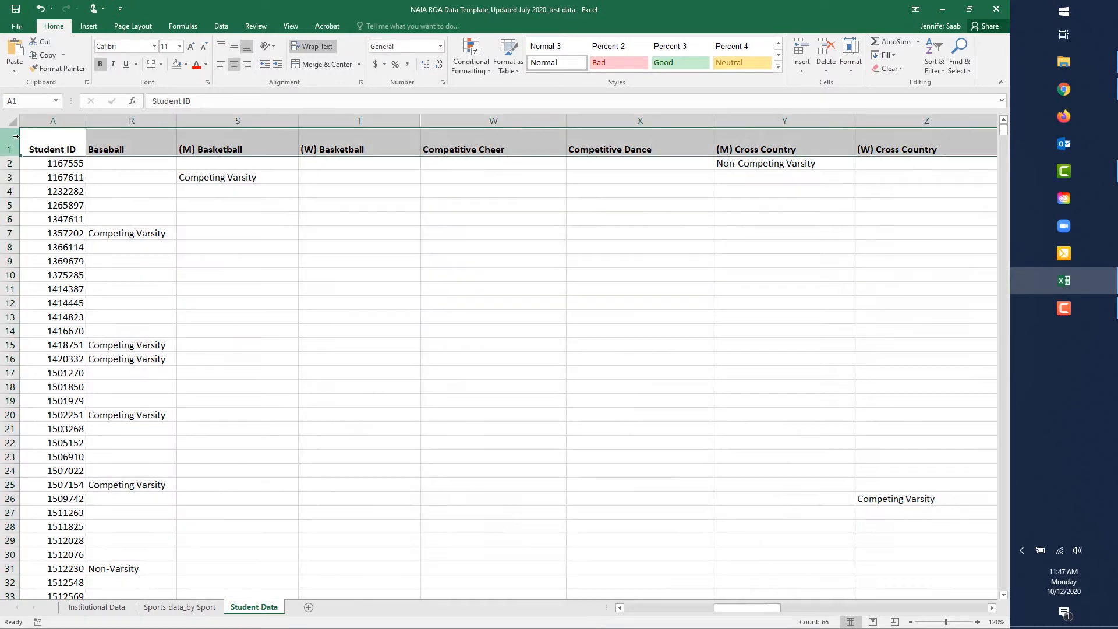
{"action": "left_click", "coordinate": [934, 61]}
{"action": "left_click", "coordinate": [939, 126]}
Look over the filtered headers through the last sport column, then sort the student records by Baseball from A to Z
{"action": "scroll", "coordinate": [724, 286], "scroll_direction": "right", "scroll_amount": 15}
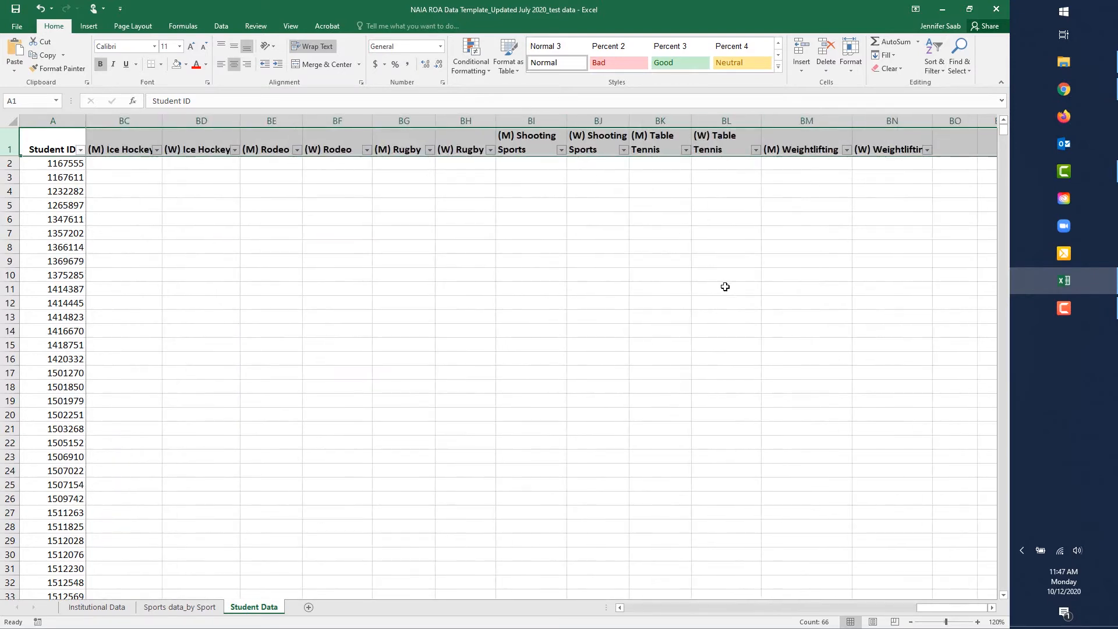
{"action": "left_click_drag", "start_coordinate": [922, 616], "coordinate": [713, 564]}
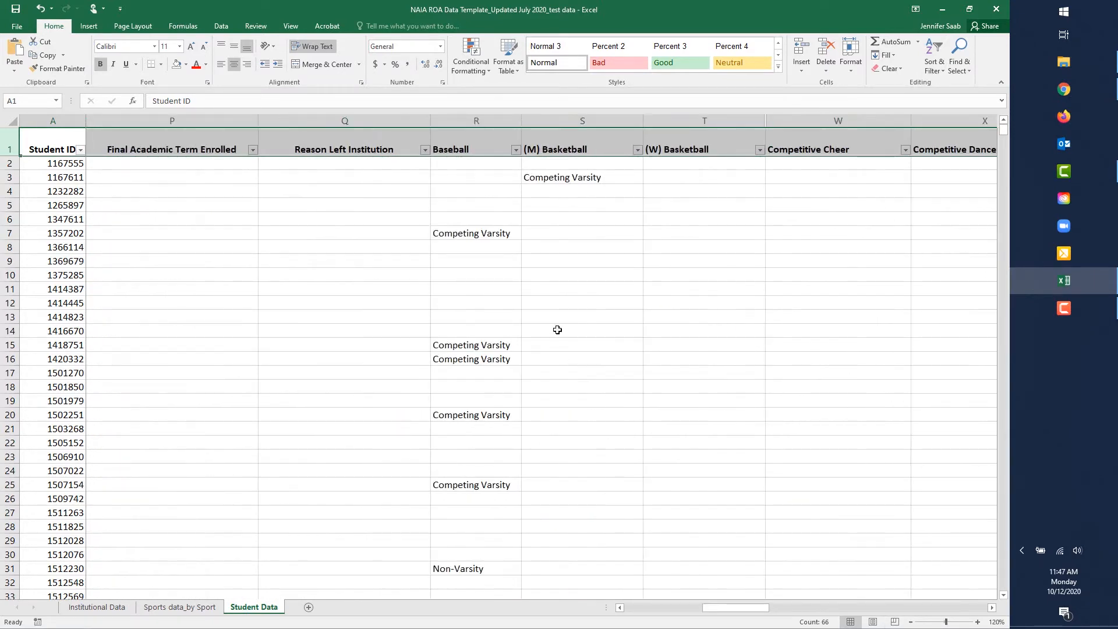
{"action": "left_click", "coordinate": [992, 608]}
{"action": "left_click", "coordinate": [992, 609]}
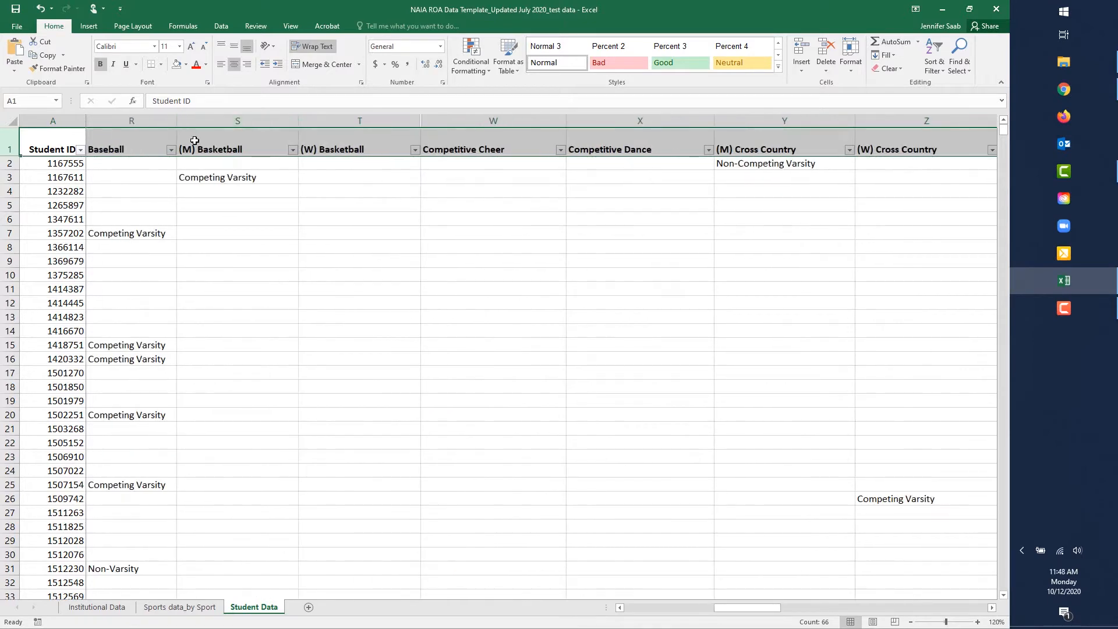
{"action": "left_click", "coordinate": [171, 150]}
{"action": "left_click", "coordinate": [115, 167]}
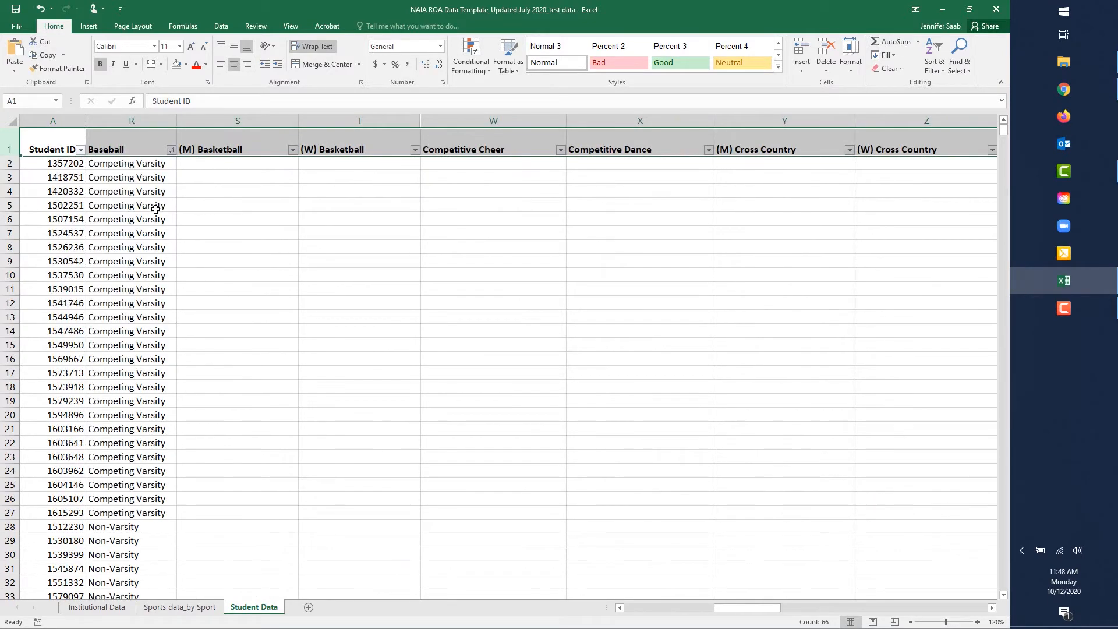
Review the allowed Baseball participation options from the column's header cell, closing the list without choosing one
{"action": "left_click", "coordinate": [157, 166]}
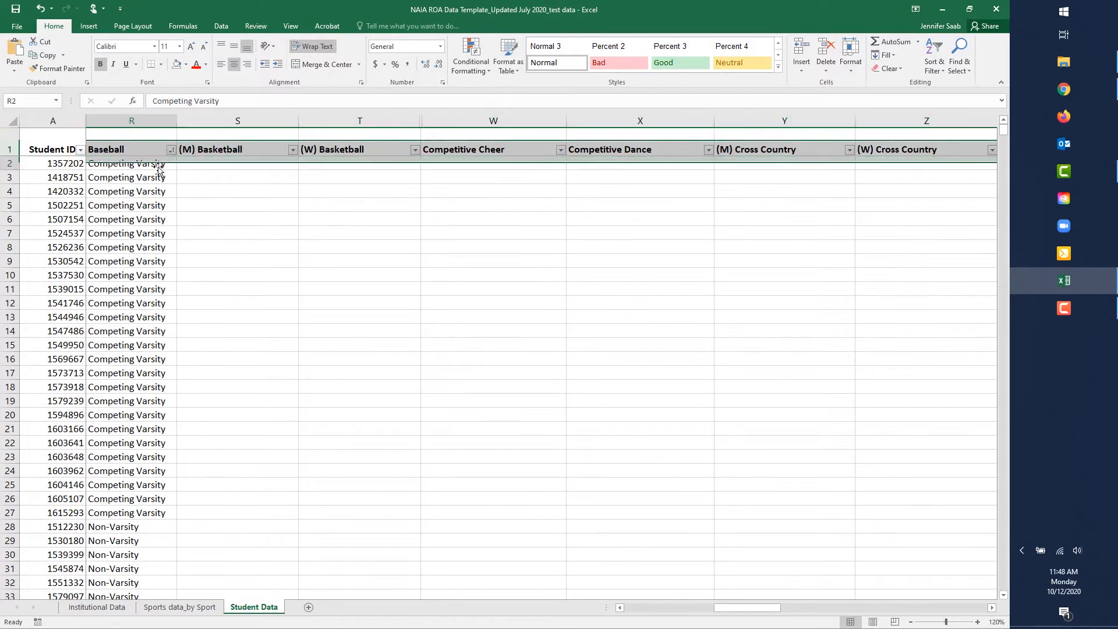
{"action": "left_click", "coordinate": [150, 148]}
{"action": "left_click", "coordinate": [182, 151]}
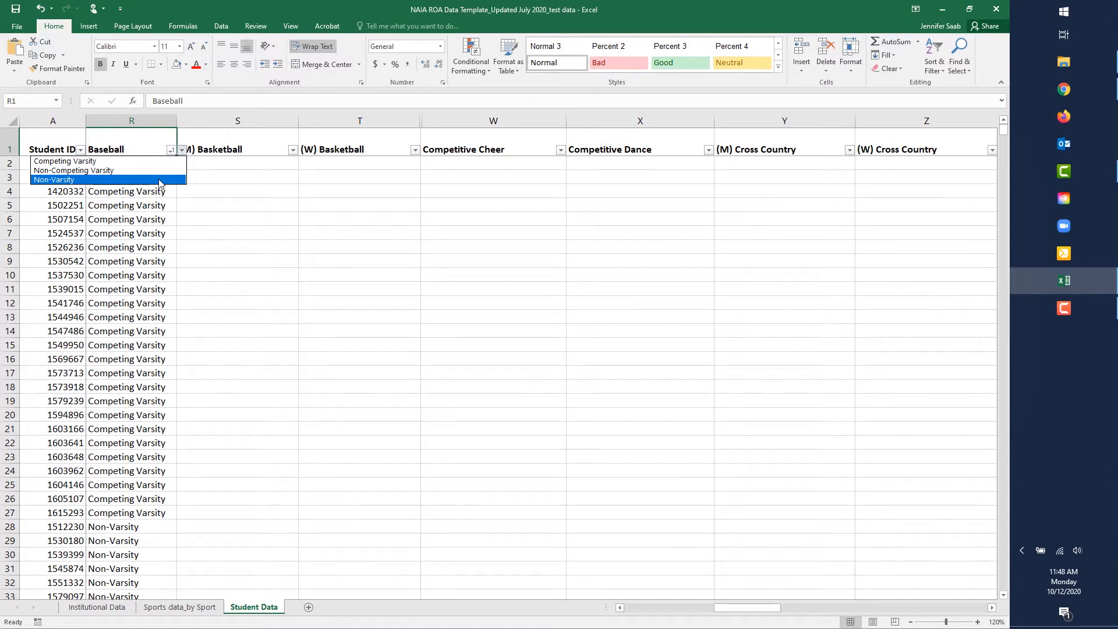
{"action": "key", "text": "Escape"}
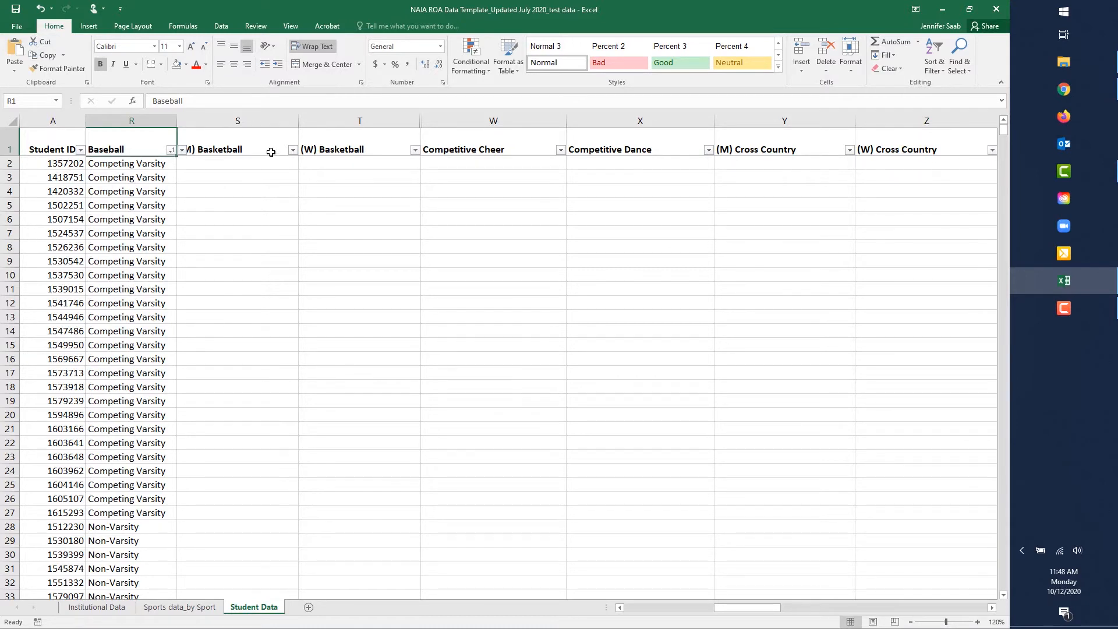
Enter Competing Varsity under (M) Basketball in row 2, then select it together with that row's Baseball entry
{"action": "left_click", "coordinate": [253, 166]}
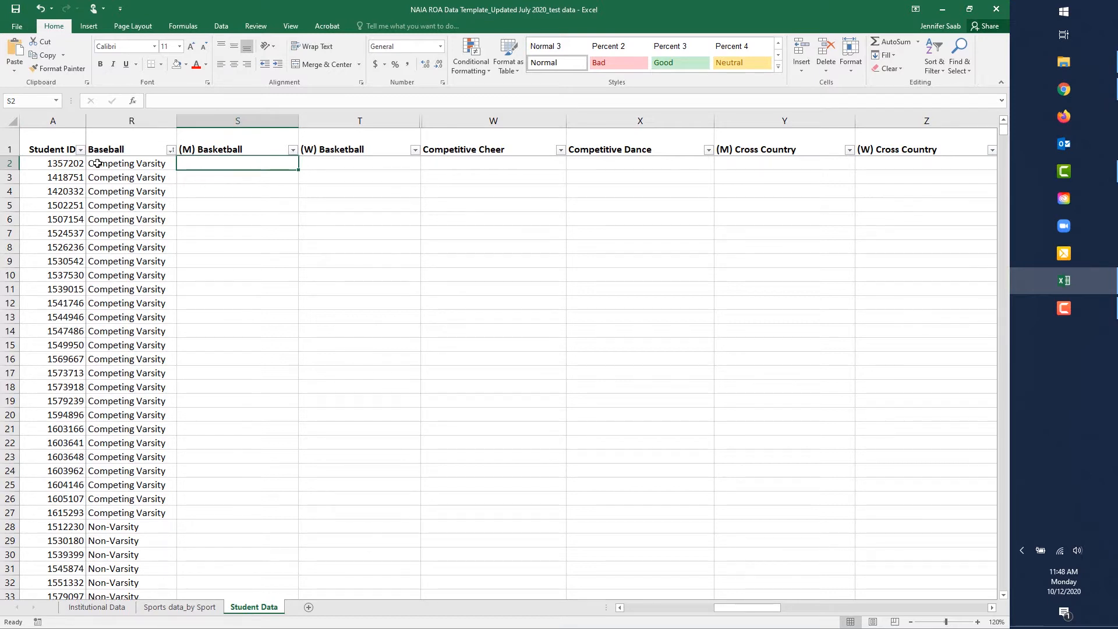
{"action": "left_click", "coordinate": [9, 163]}
{"action": "left_click", "coordinate": [219, 164]}
{"action": "type", "text": "Competing Varsity"}
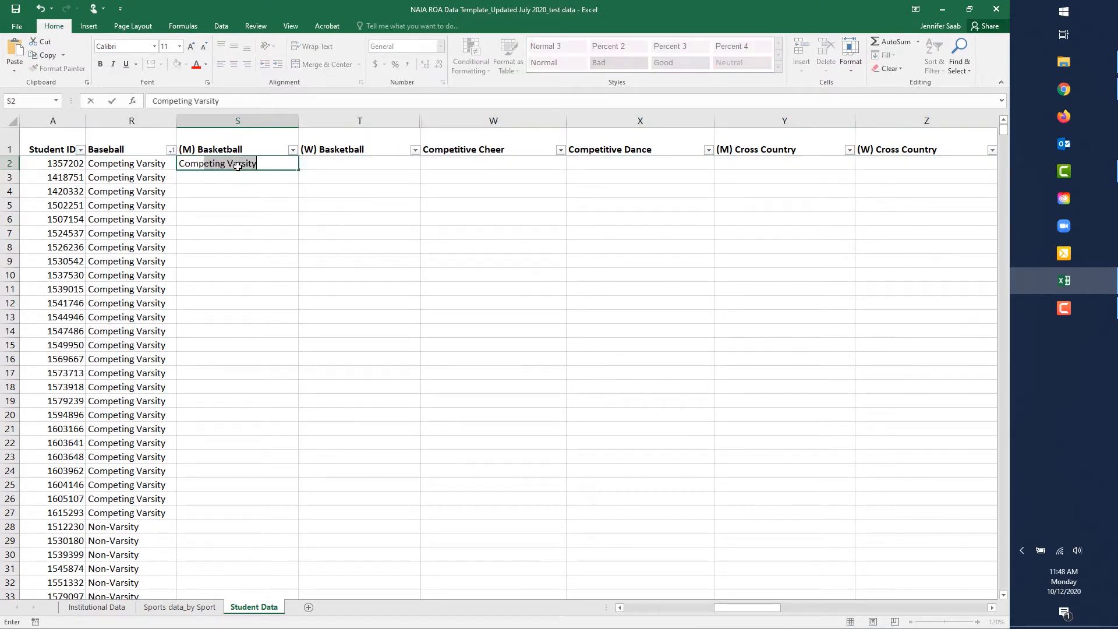
{"action": "key", "text": "Tab"}
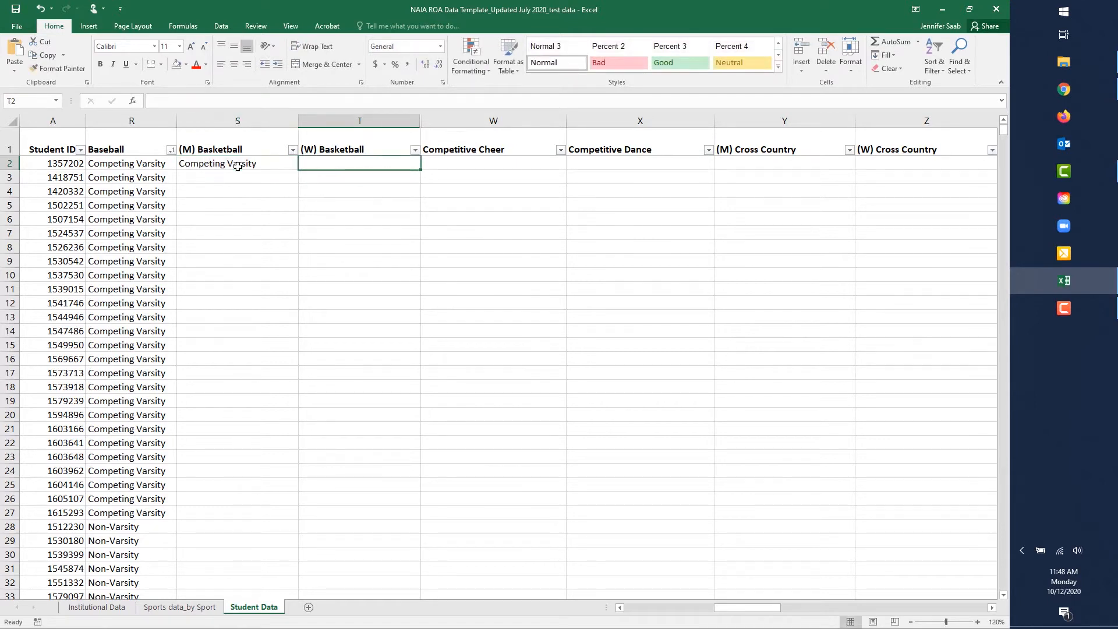
{"action": "left_click", "coordinate": [238, 167]}
{"action": "left_click_drag", "start_coordinate": [155, 165], "coordinate": [214, 170]}
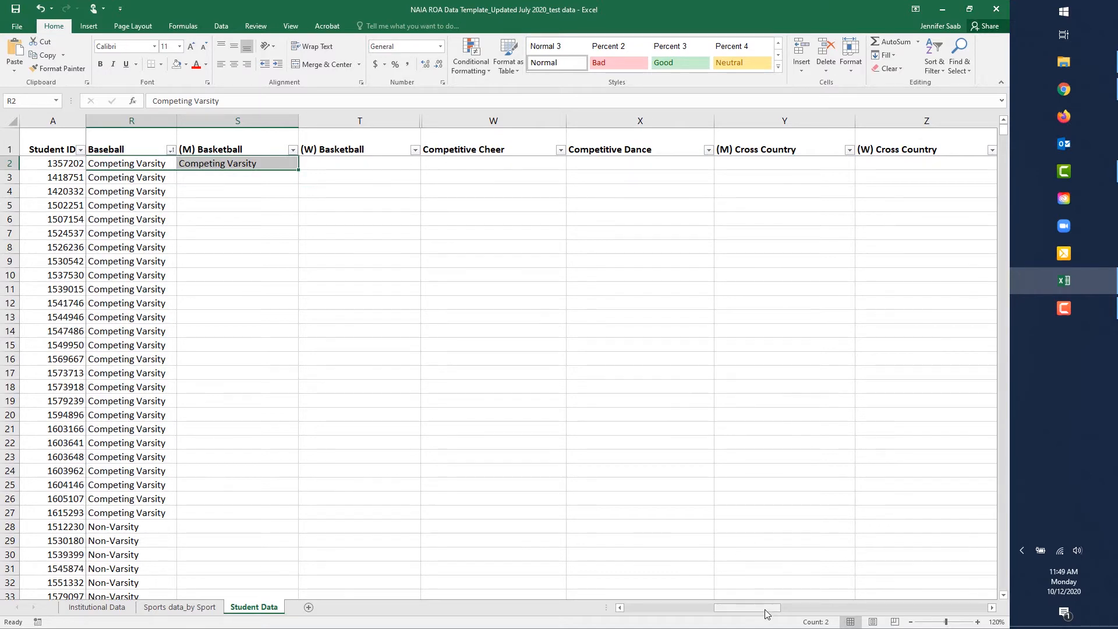
Switch to the NAIA data collection site in Chrome and open a blank Add Student form from the Students section
{"action": "left_click_drag", "start_coordinate": [764, 609], "coordinate": [638, 600]}
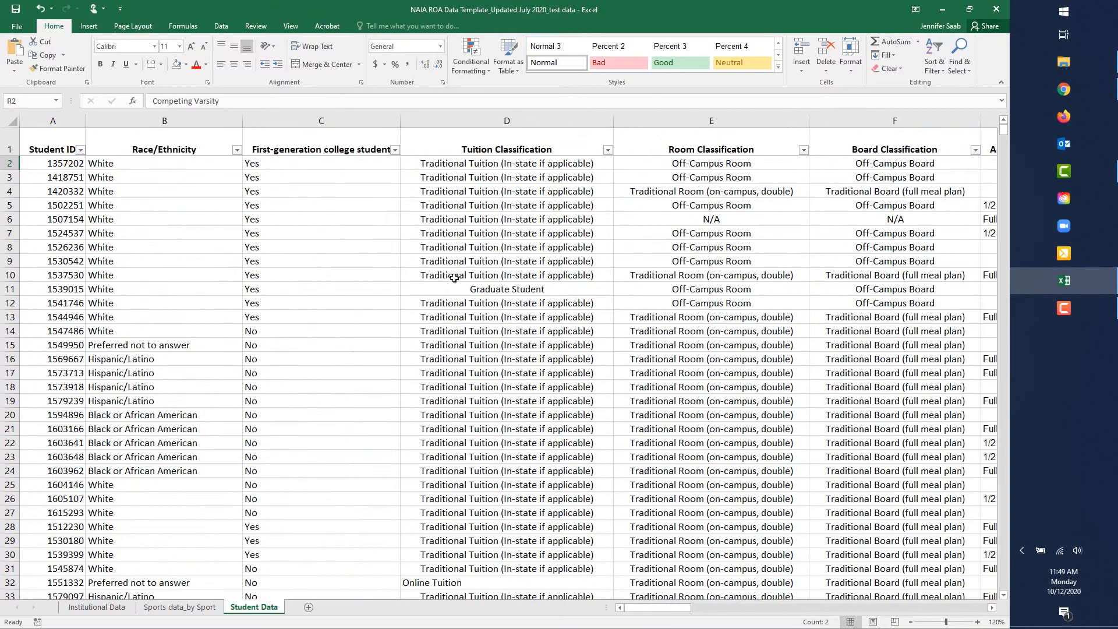
{"action": "left_click", "coordinate": [1063, 90]}
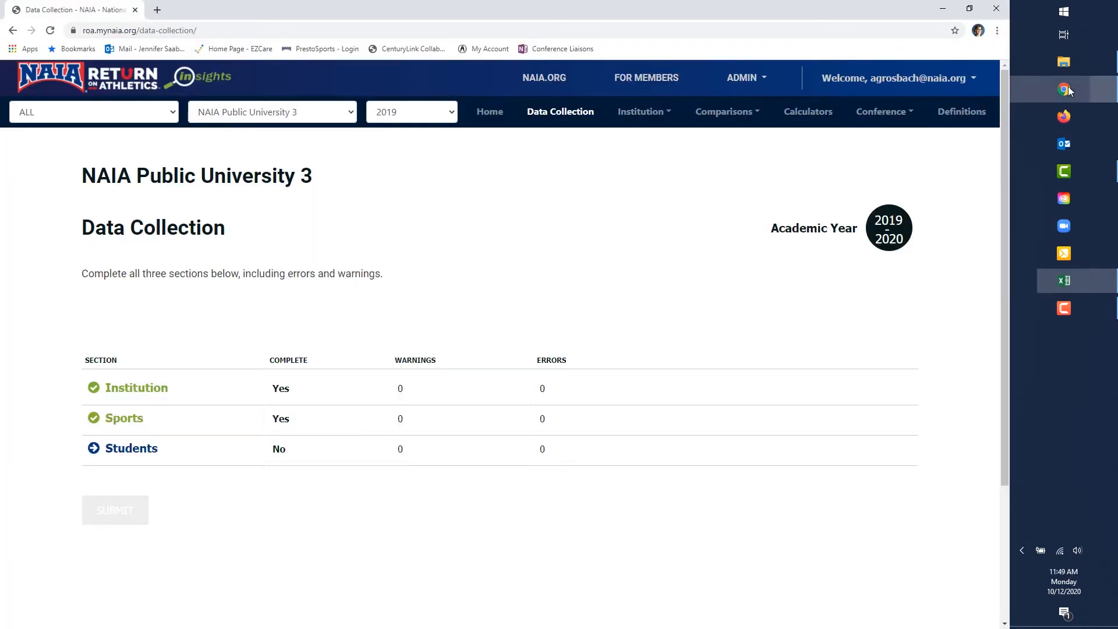
{"action": "left_click", "coordinate": [139, 448]}
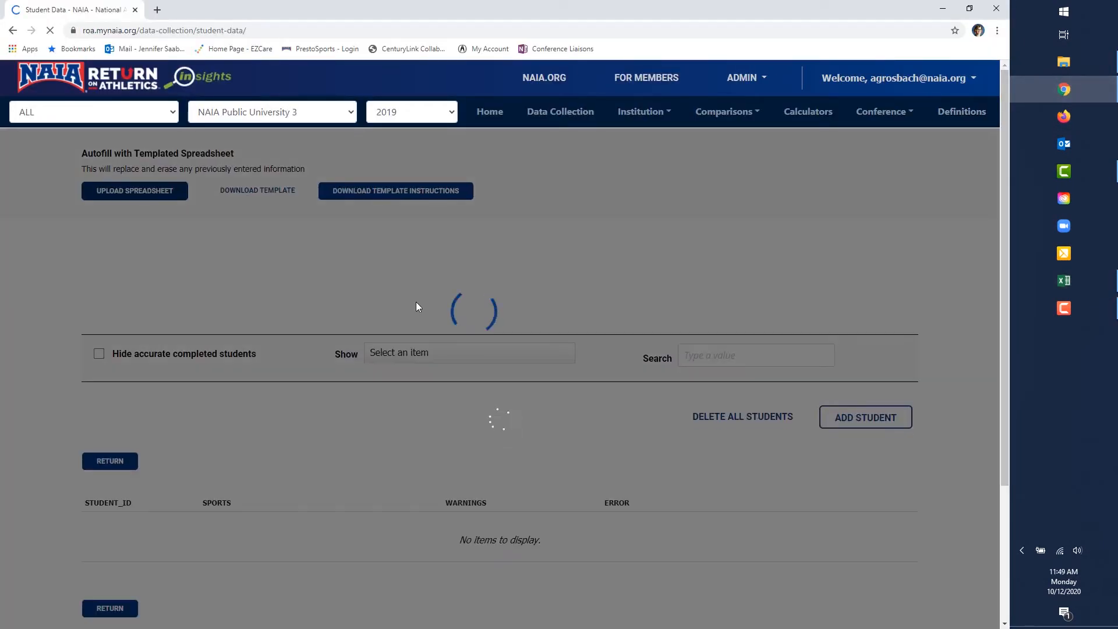
{"action": "scroll", "coordinate": [521, 299], "scroll_direction": "down", "scroll_amount": 2}
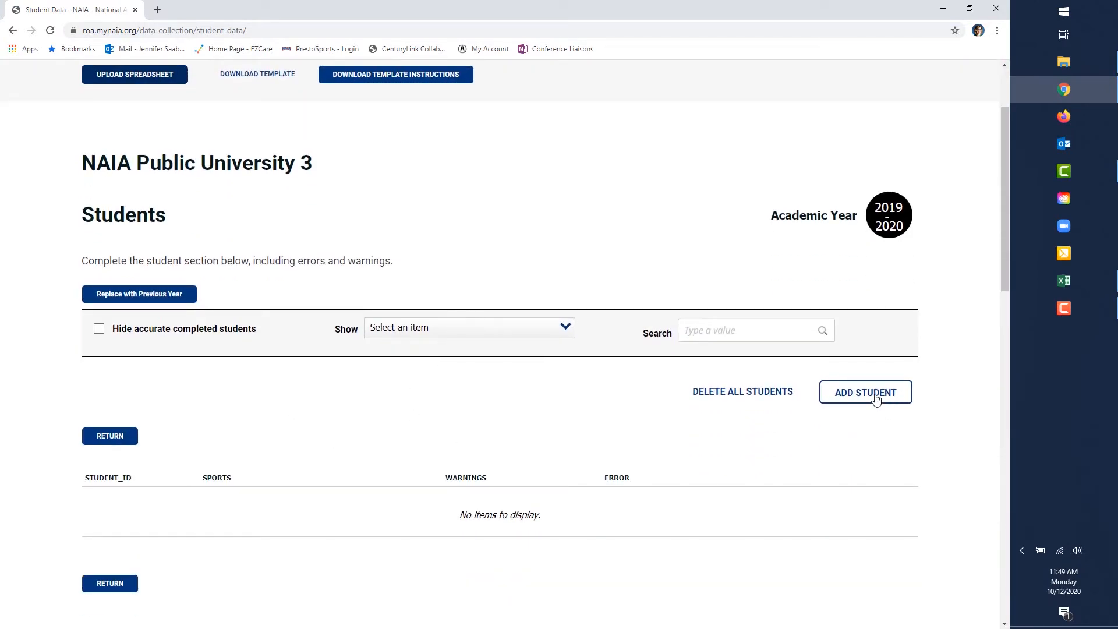
{"action": "left_click", "coordinate": [868, 393]}
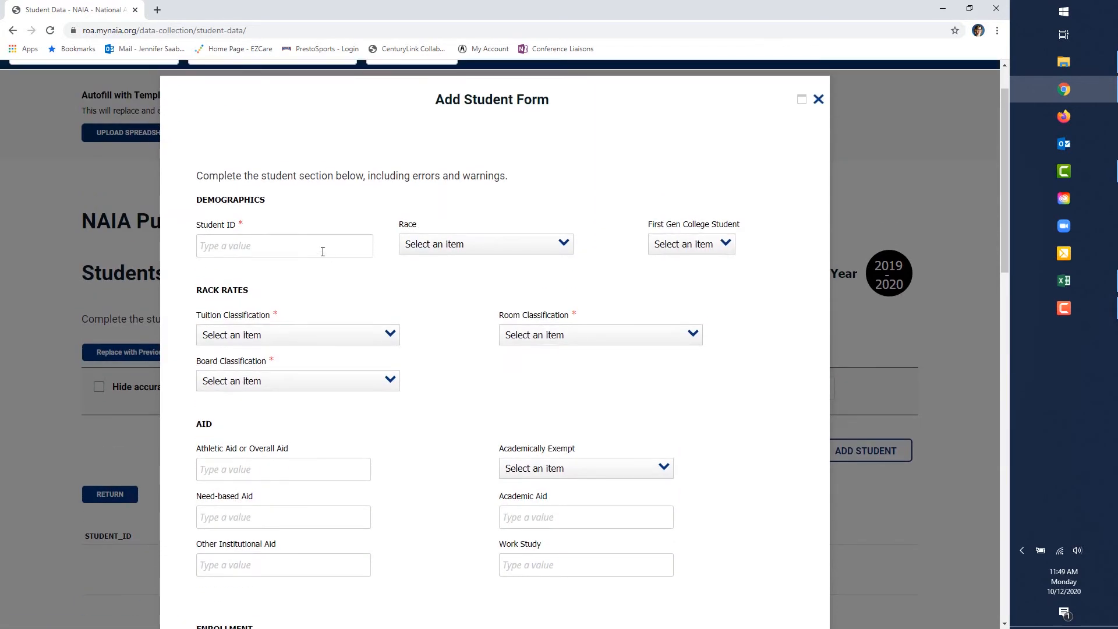
Examine the Add Student form's demographics, rack rates, aid, enrollment and sports fields, then close it without entering data
{"action": "scroll", "coordinate": [279, 241], "scroll_direction": "down", "scroll_amount": 2}
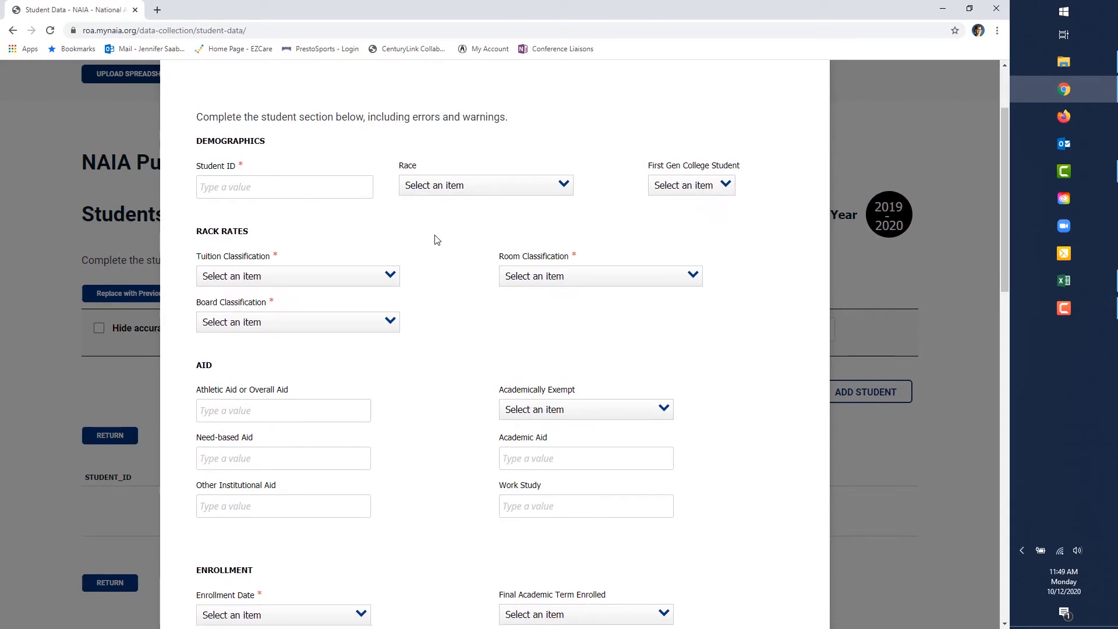
{"action": "scroll", "coordinate": [448, 240], "scroll_direction": "down", "scroll_amount": 3}
{"action": "scroll", "coordinate": [449, 239], "scroll_direction": "up", "scroll_amount": 2}
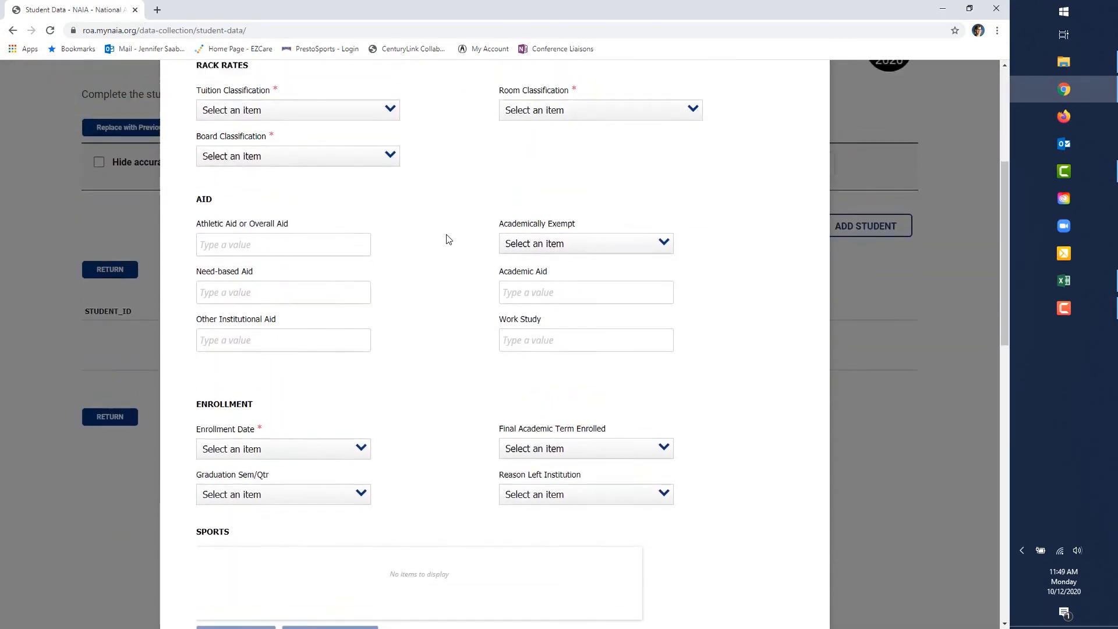
{"action": "scroll", "coordinate": [448, 239], "scroll_direction": "down", "scroll_amount": 1}
{"action": "scroll", "coordinate": [447, 239], "scroll_direction": "up", "scroll_amount": 4}
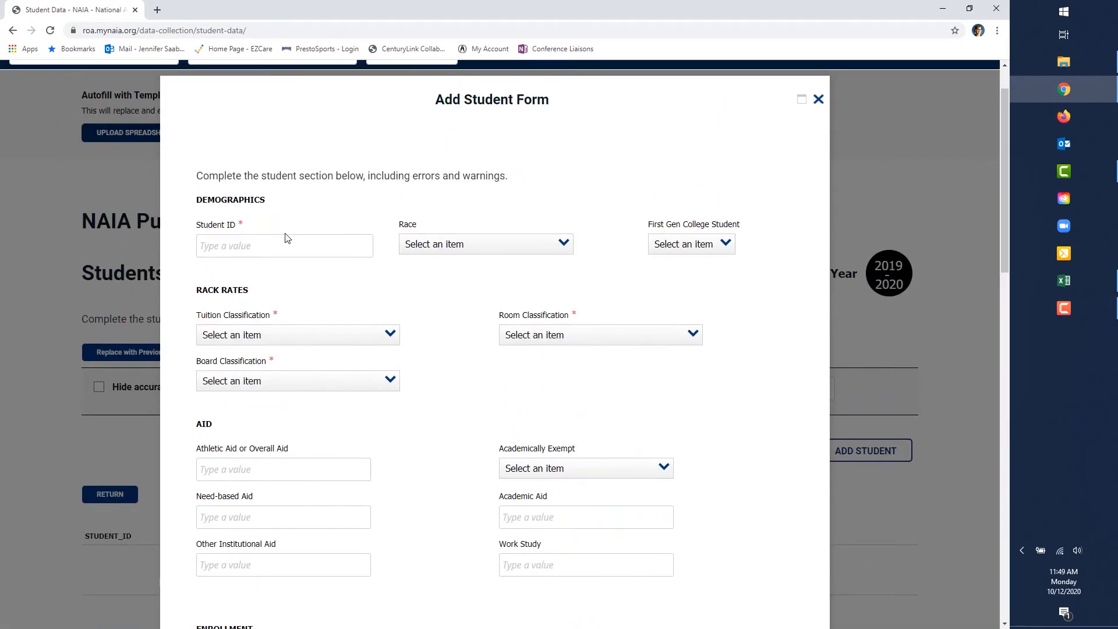
{"action": "scroll", "coordinate": [410, 286], "scroll_direction": "down", "scroll_amount": 8}
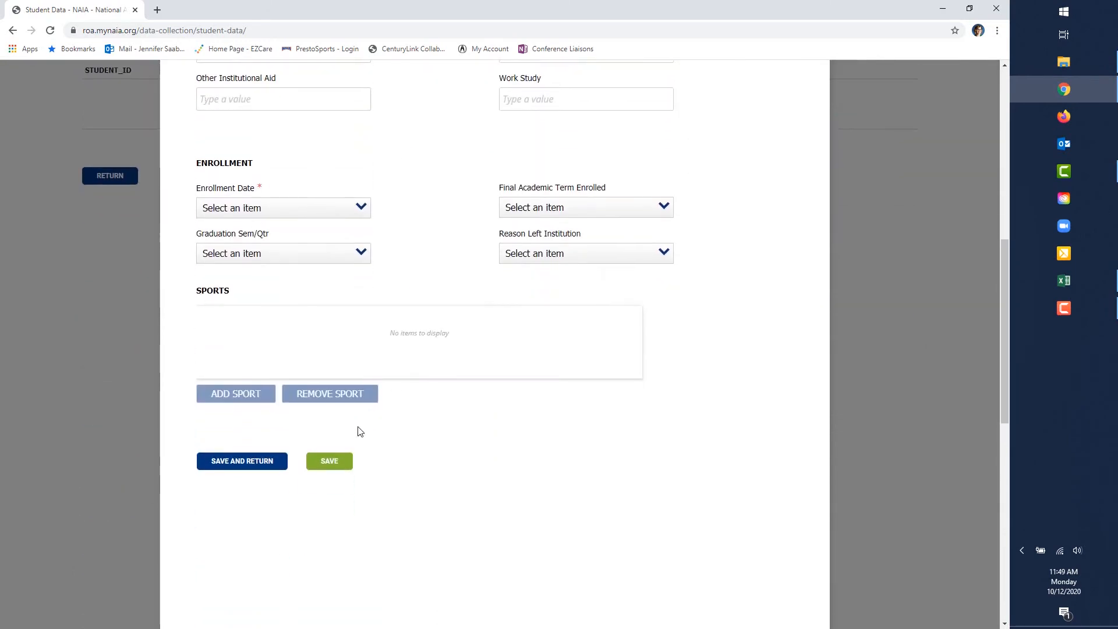
{"action": "scroll", "coordinate": [671, 449], "scroll_direction": "up", "scroll_amount": 10}
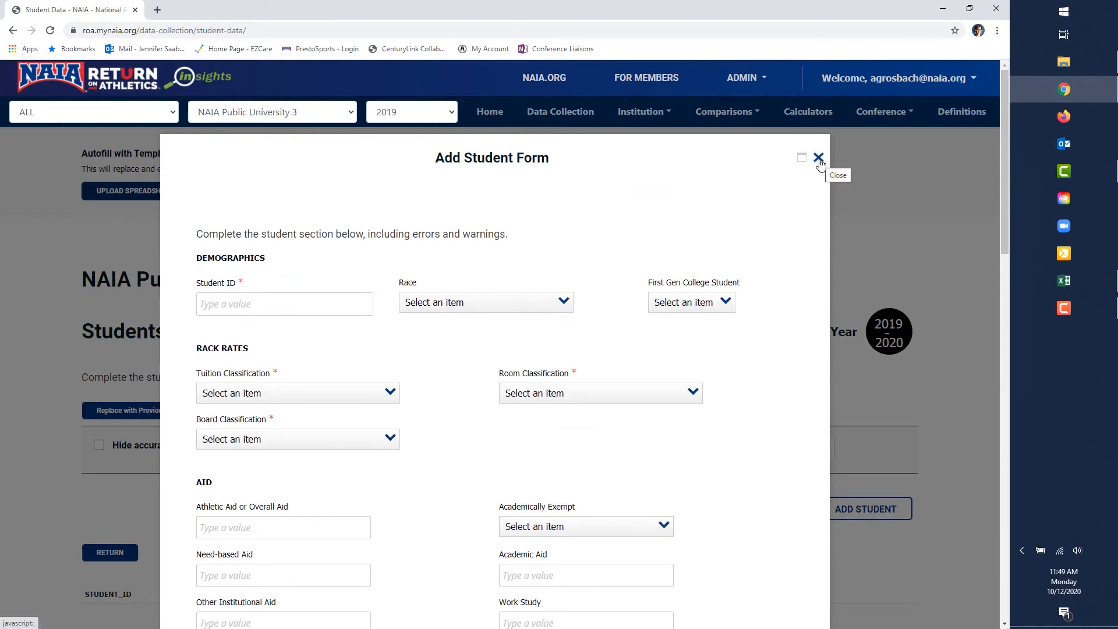
{"action": "left_click", "coordinate": [818, 158]}
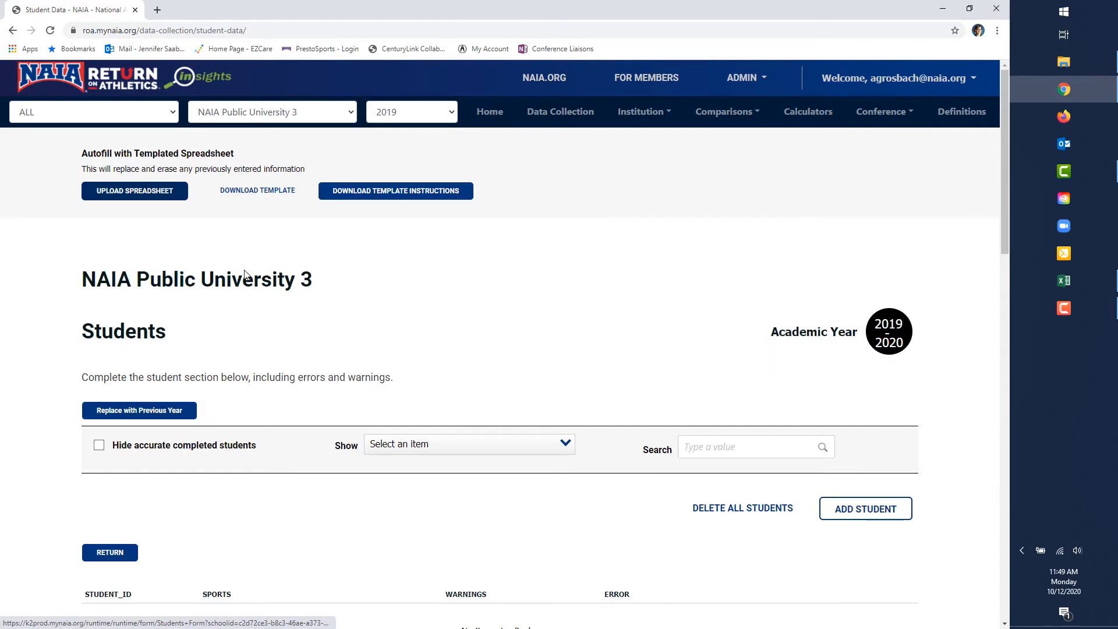
Upload the spreadsheet NAIA ROA Data Template_Updated July 2020_test data from the ROA Demo folder to the Students section
{"action": "left_click", "coordinate": [145, 195]}
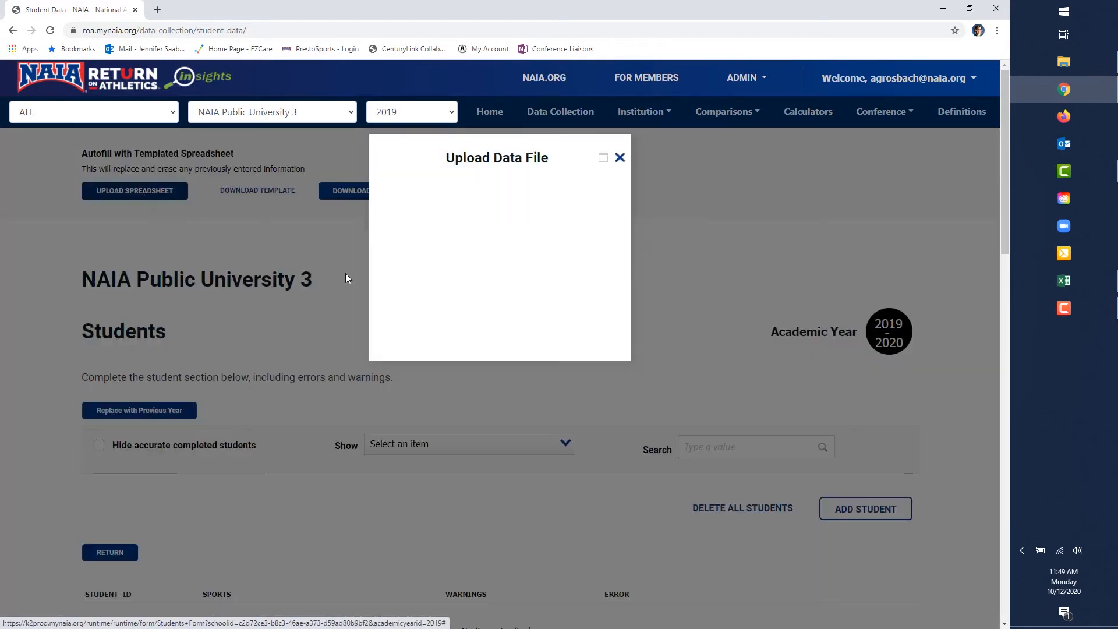
{"action": "left_click", "coordinate": [505, 272]}
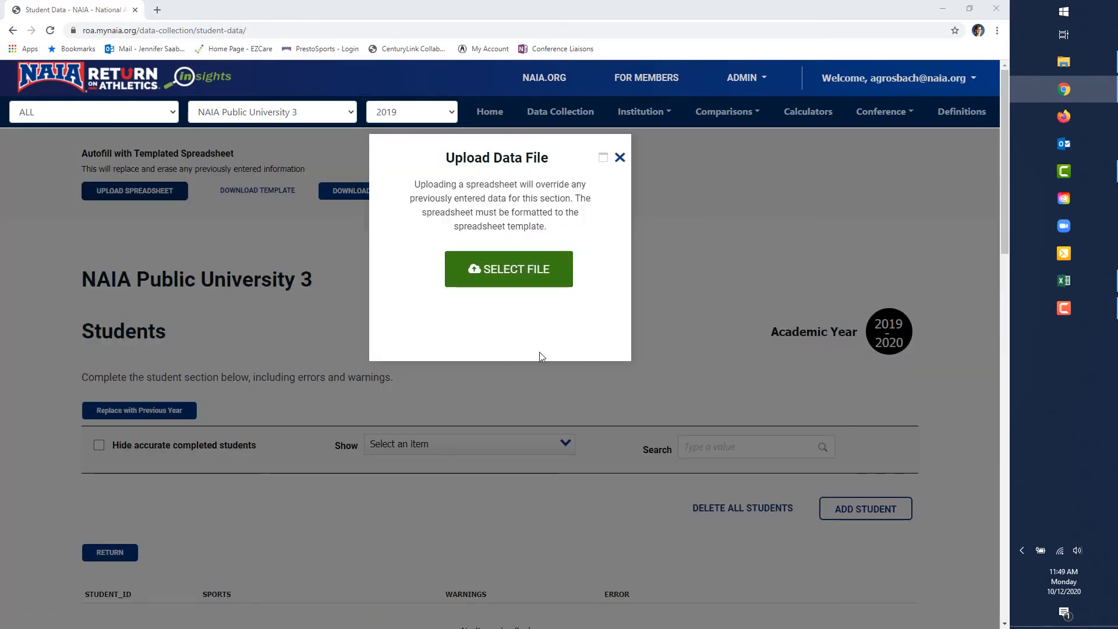
{"action": "left_click", "coordinate": [232, 109]}
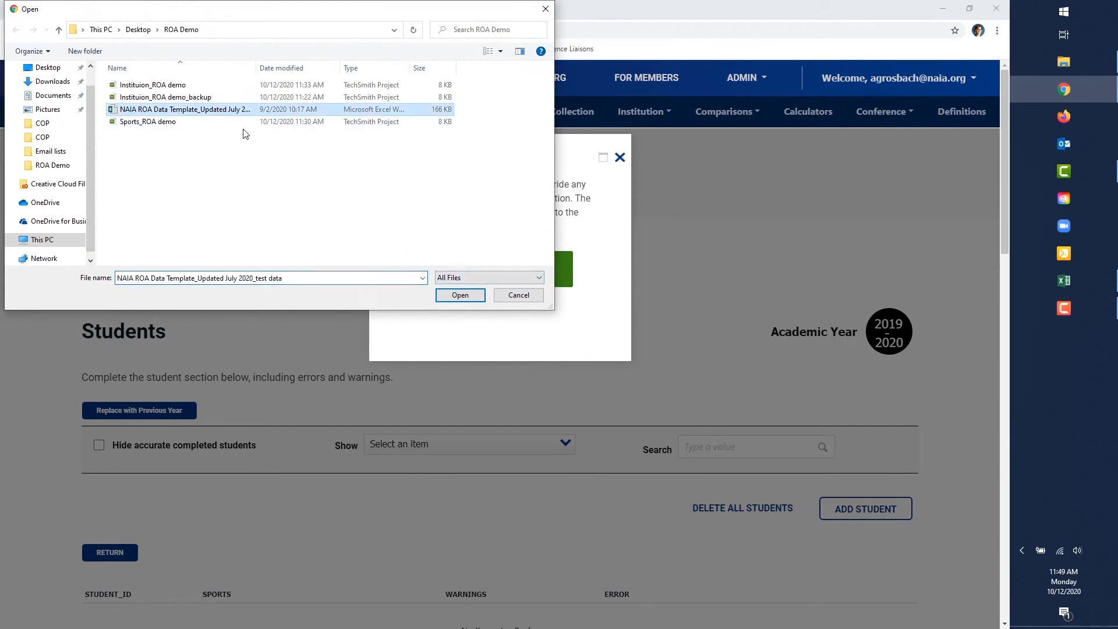
{"action": "left_click", "coordinate": [473, 295]}
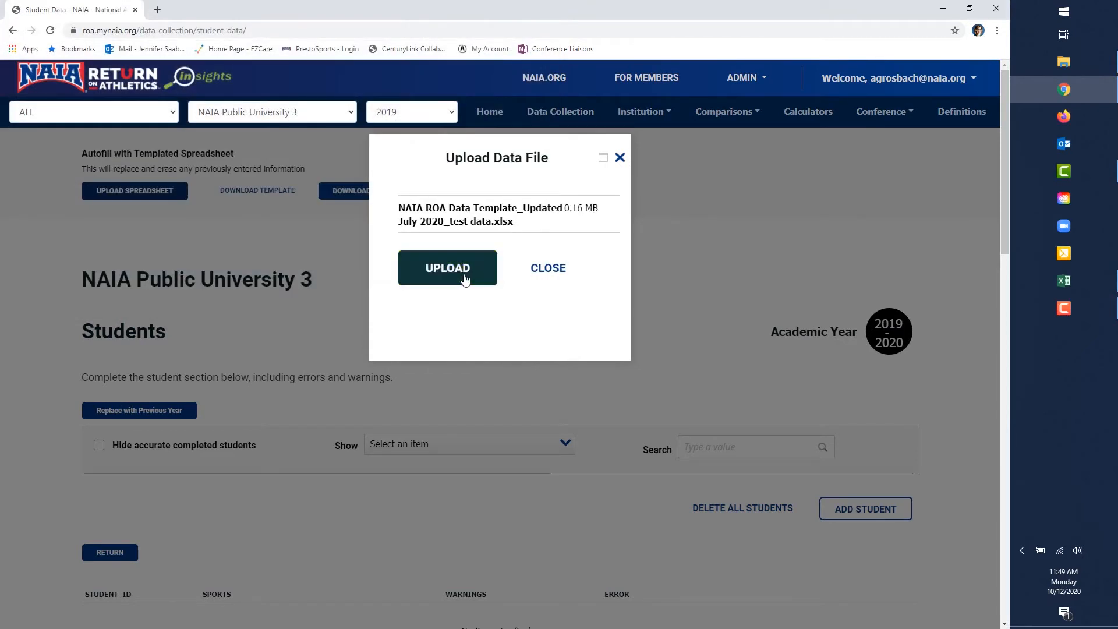
{"action": "left_click", "coordinate": [464, 279]}
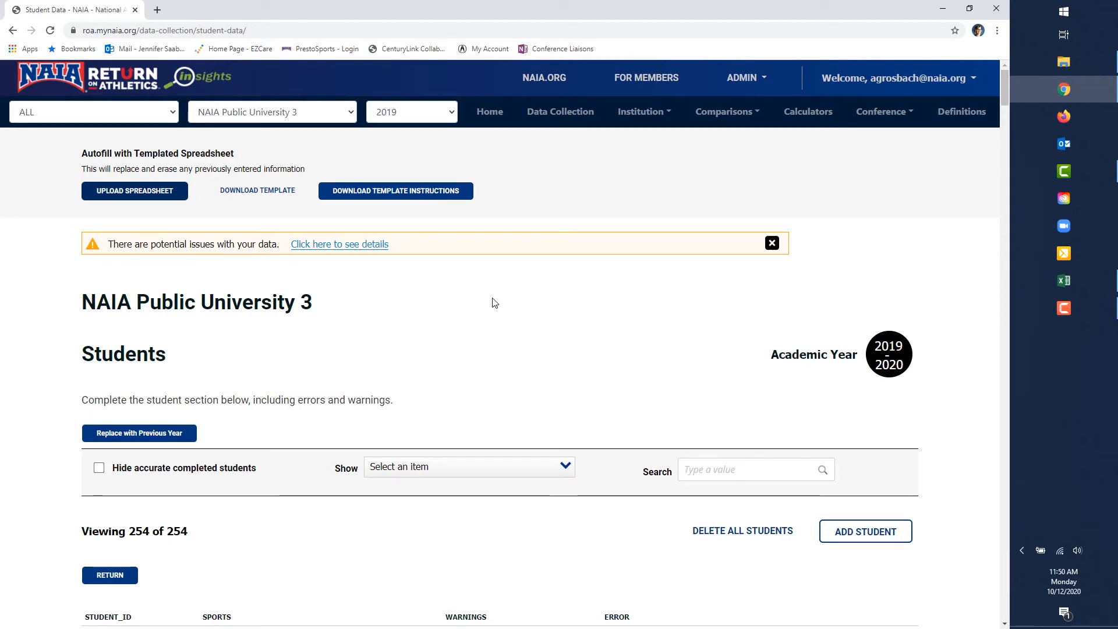
Look through the uploaded student list and open the first student's record, listed under (M) Beach Volleyball
{"action": "scroll", "coordinate": [494, 305], "scroll_direction": "down", "scroll_amount": 5}
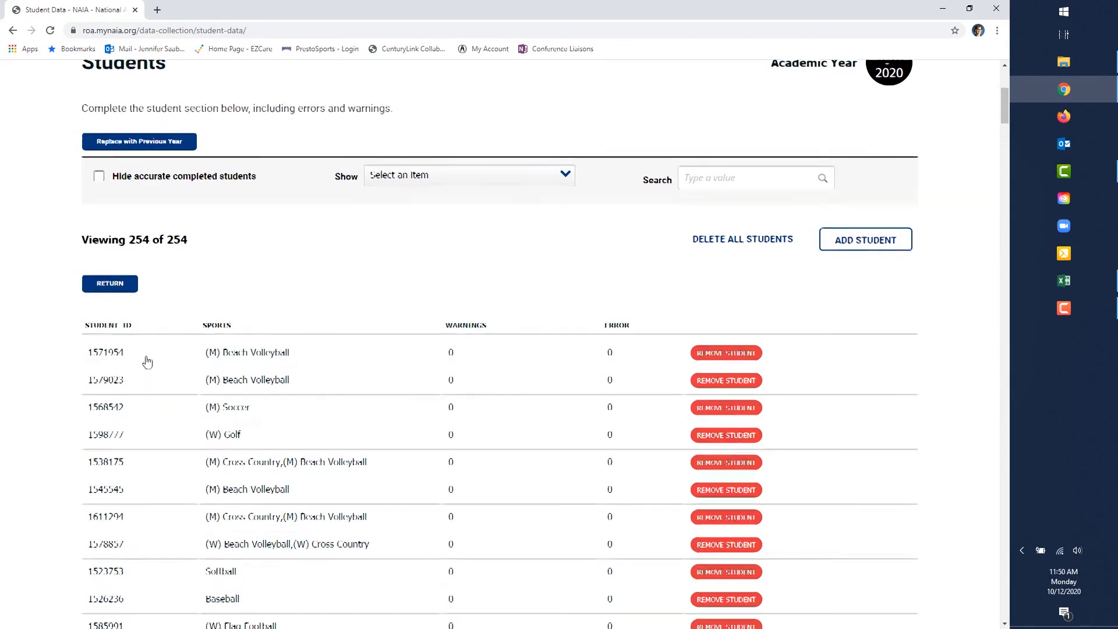
{"action": "scroll", "coordinate": [145, 356], "scroll_direction": "down", "scroll_amount": 4}
{"action": "scroll", "coordinate": [148, 355], "scroll_direction": "up", "scroll_amount": 2}
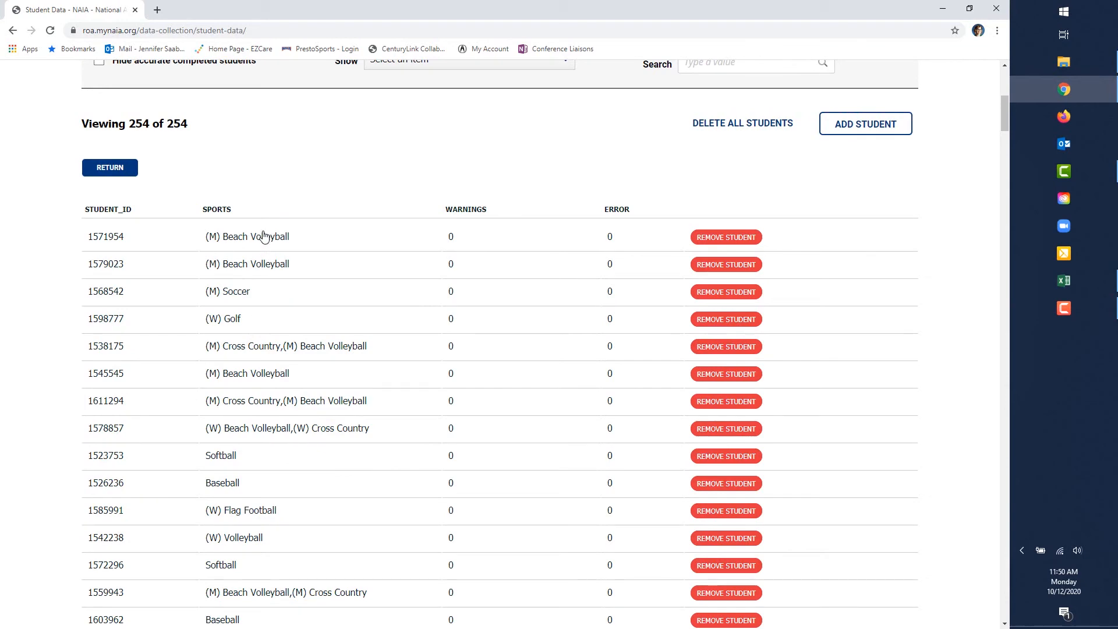
{"action": "left_click", "coordinate": [294, 244]}
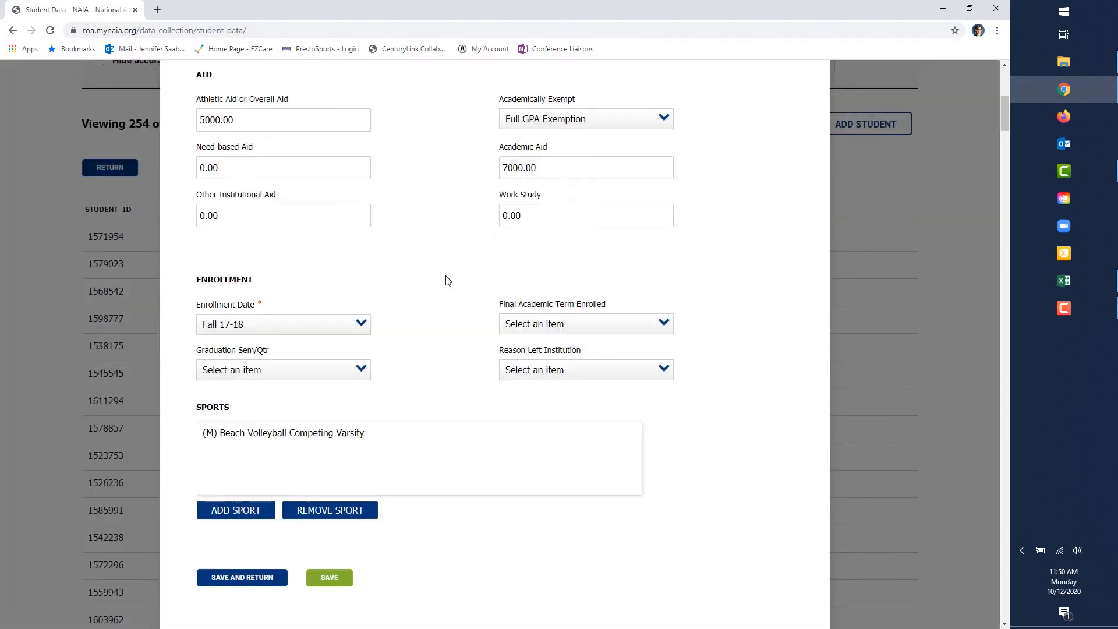
Review the opened student's demographics, rack rates, aid, enrollment and sports entries, and close the record without changes
{"action": "scroll", "coordinate": [447, 281], "scroll_direction": "up", "scroll_amount": 4}
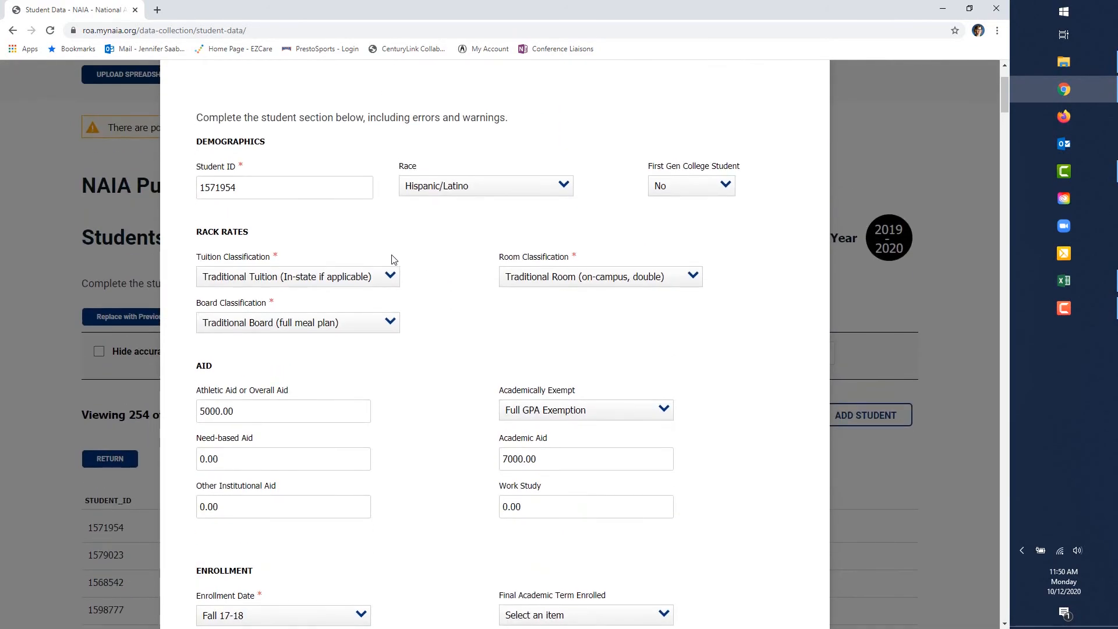
{"action": "scroll", "coordinate": [420, 285], "scroll_direction": "down", "scroll_amount": 5}
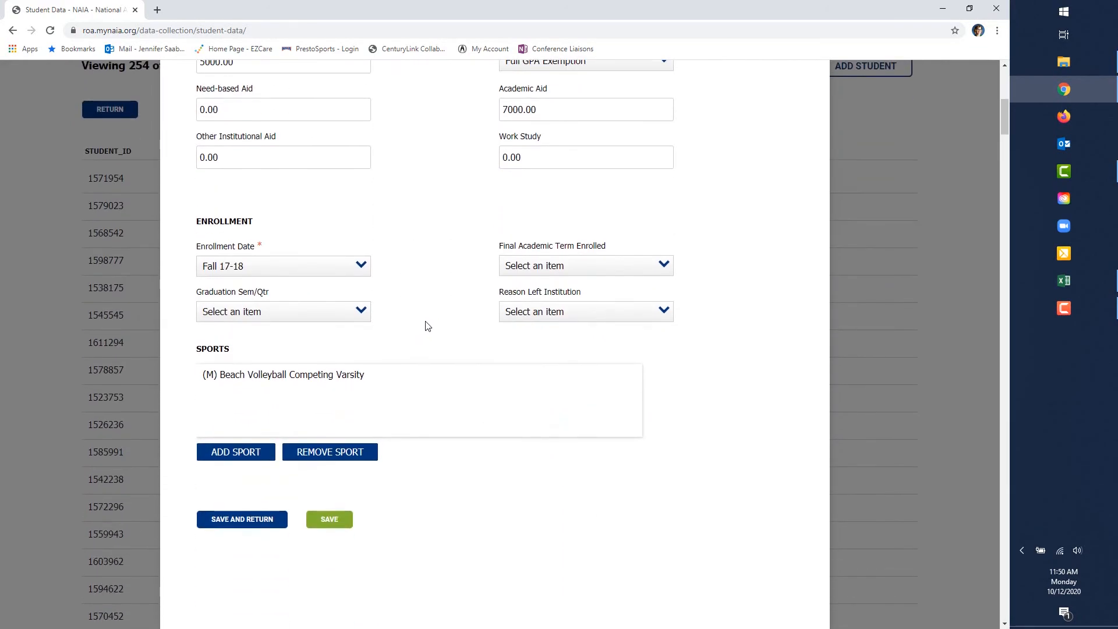
{"action": "scroll", "coordinate": [432, 328], "scroll_direction": "up", "scroll_amount": 8}
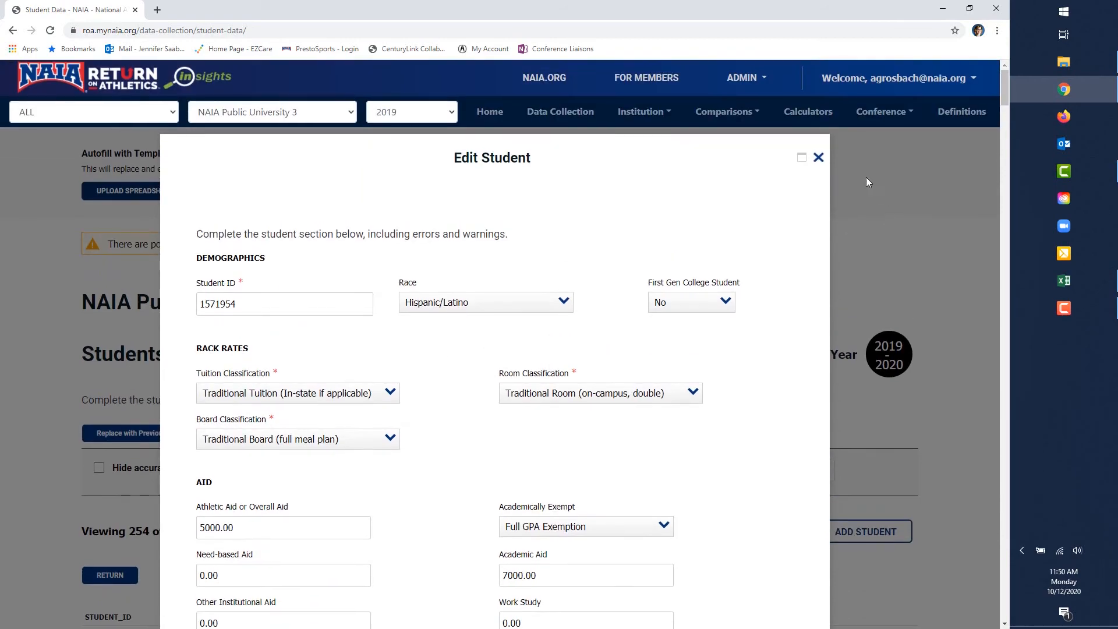
{"action": "left_click", "coordinate": [819, 158]}
Filter the Students list to show only (M) Basketball and look through the filtered records and their warnings
{"action": "scroll", "coordinate": [813, 232], "scroll_direction": "up", "scroll_amount": 10}
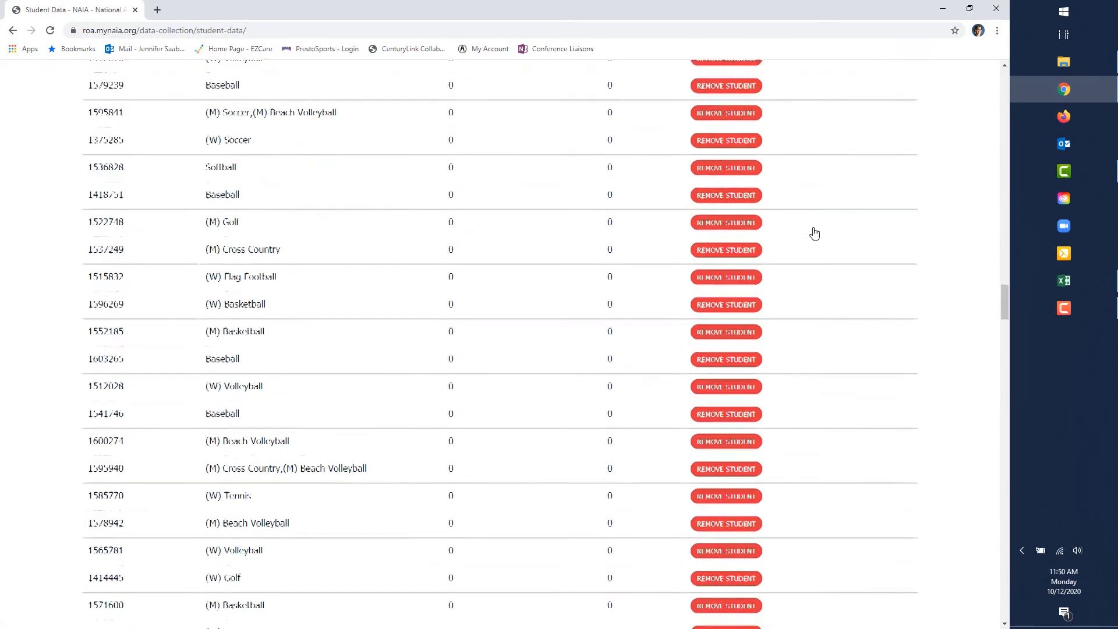
{"action": "scroll", "coordinate": [814, 233], "scroll_direction": "up", "scroll_amount": 15}
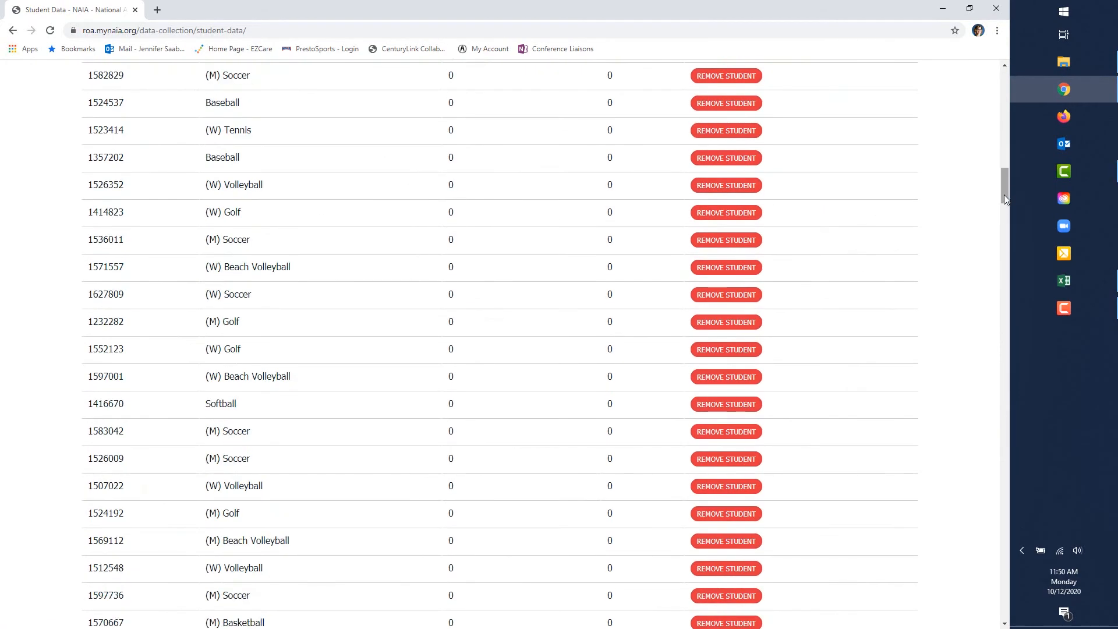
{"action": "left_click_drag", "start_coordinate": [1005, 187], "coordinate": [1000, 108]}
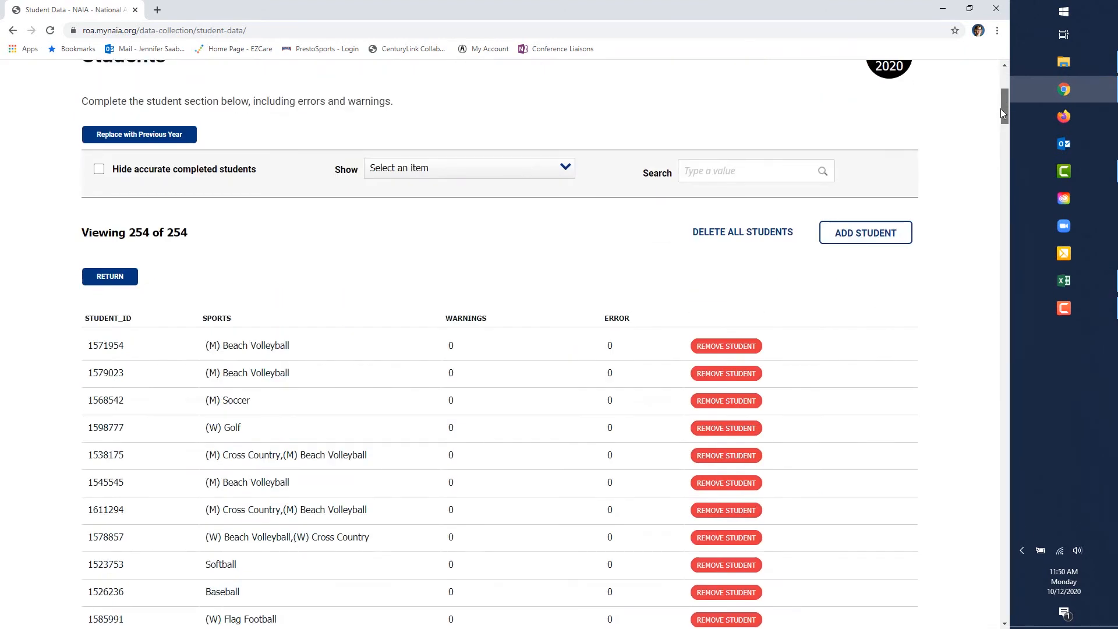
{"action": "left_click", "coordinate": [565, 169]}
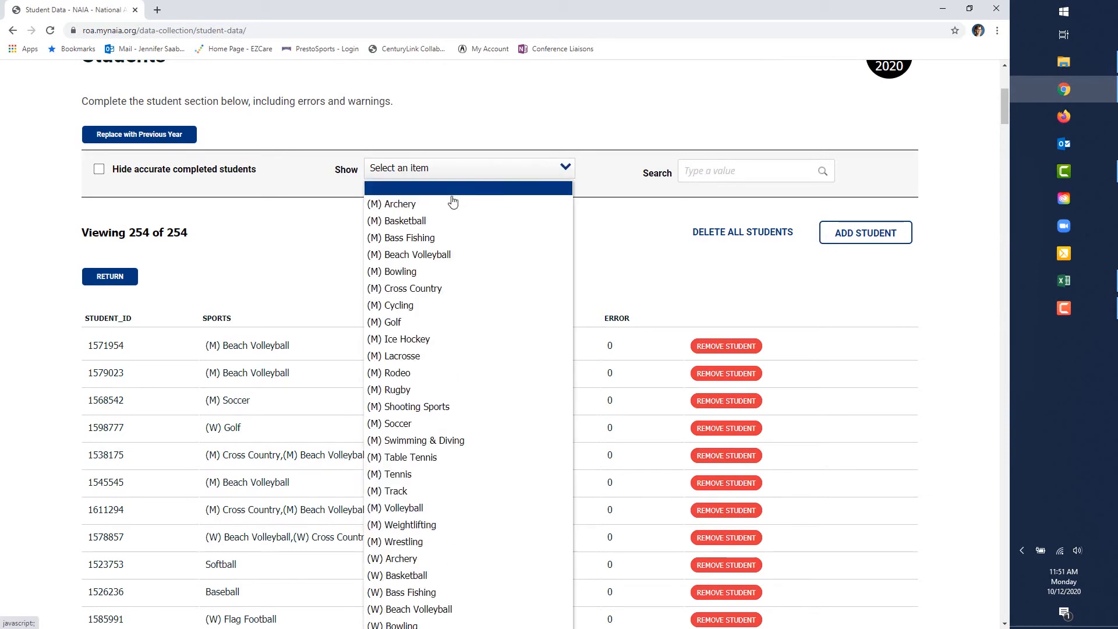
{"action": "left_click", "coordinate": [431, 222]}
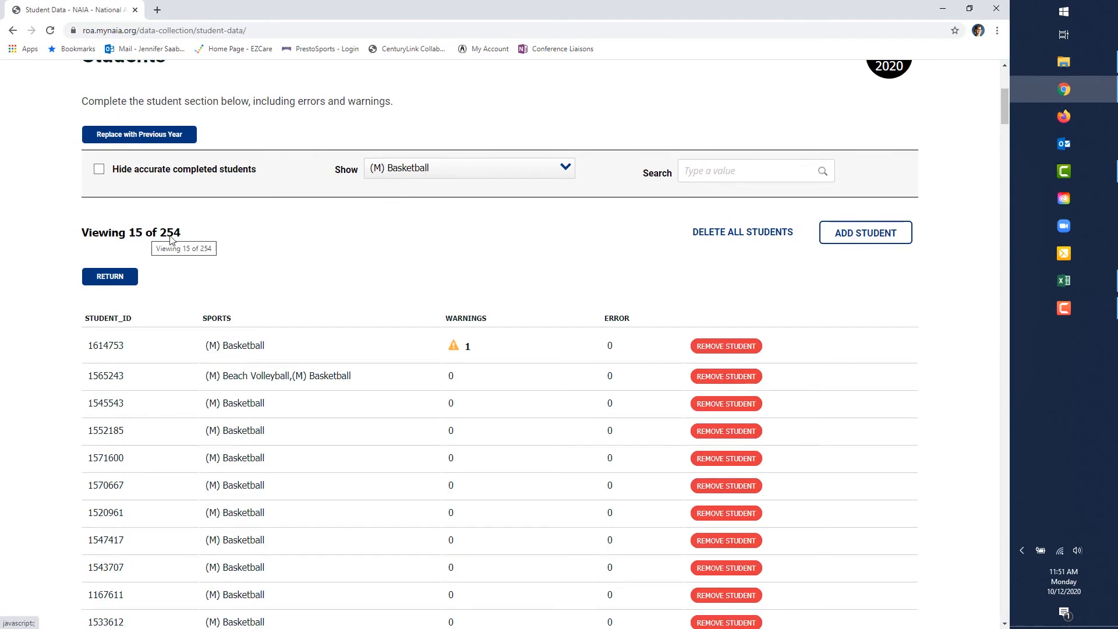
{"action": "scroll", "coordinate": [330, 268], "scroll_direction": "down", "scroll_amount": 1}
{"action": "scroll", "coordinate": [332, 267], "scroll_direction": "down", "scroll_amount": 5}
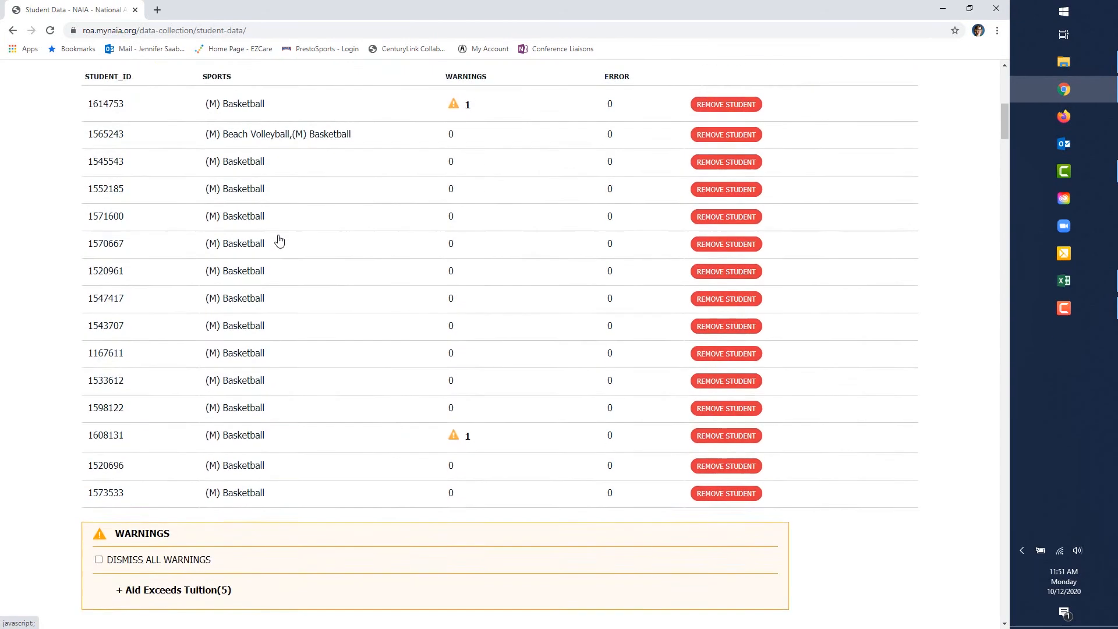
Clear the sport filter so the Students list shows every sport again
{"action": "scroll", "coordinate": [316, 394], "scroll_direction": "up", "scroll_amount": 6}
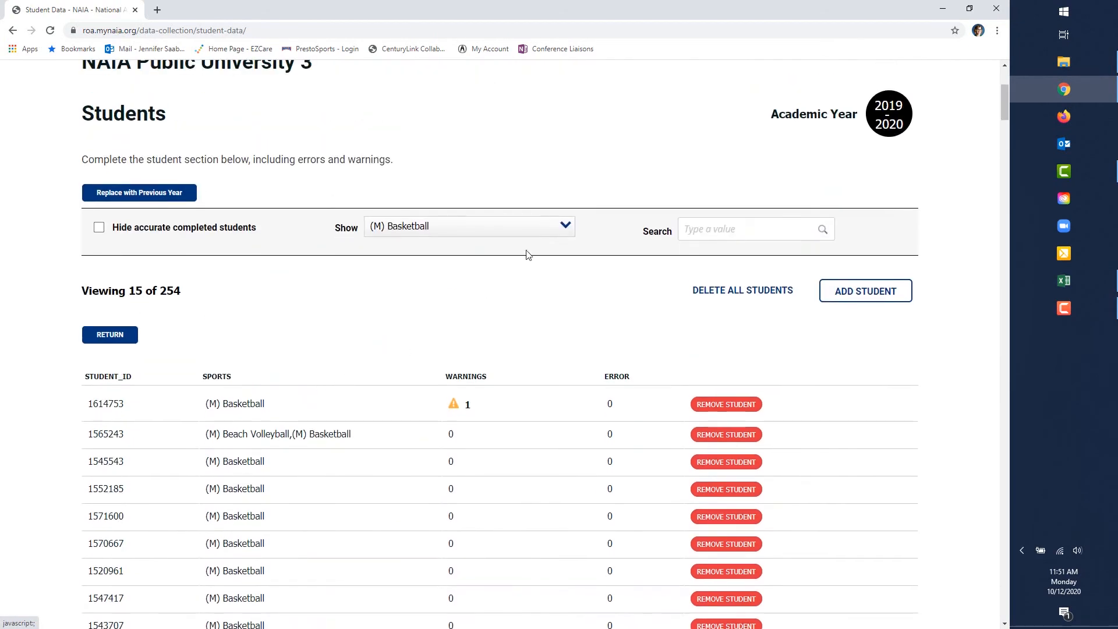
{"action": "left_click", "coordinate": [550, 228]}
{"action": "left_click", "coordinate": [430, 249]}
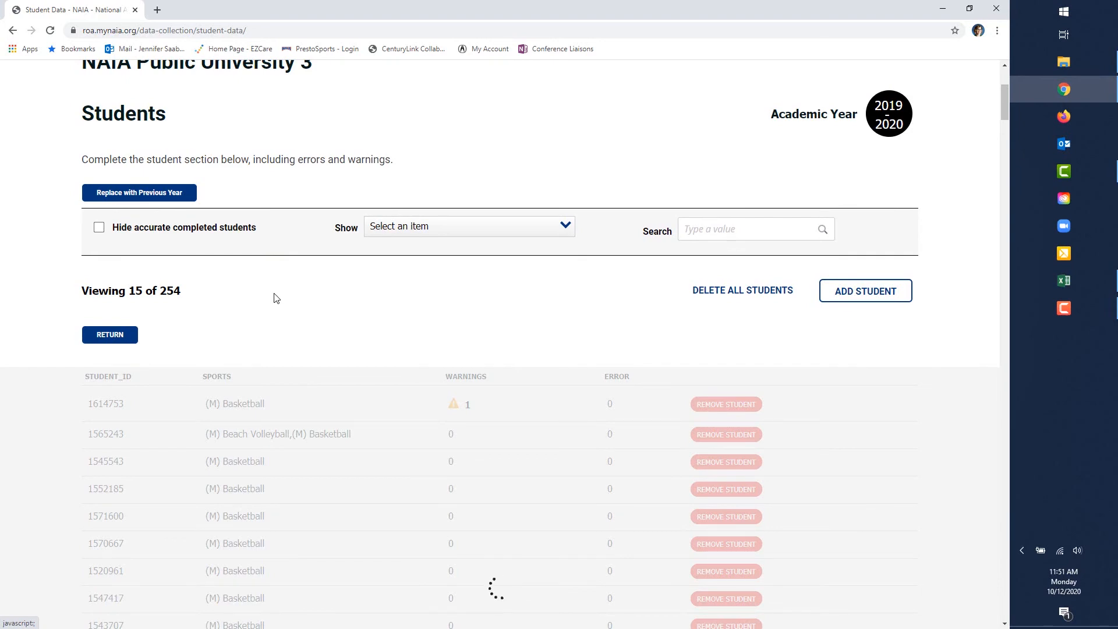
Expand the Aid Exceeds Tuition group in the details of the potential data issues and dismiss all warnings
{"action": "scroll", "coordinate": [276, 299], "scroll_direction": "up", "scroll_amount": 1}
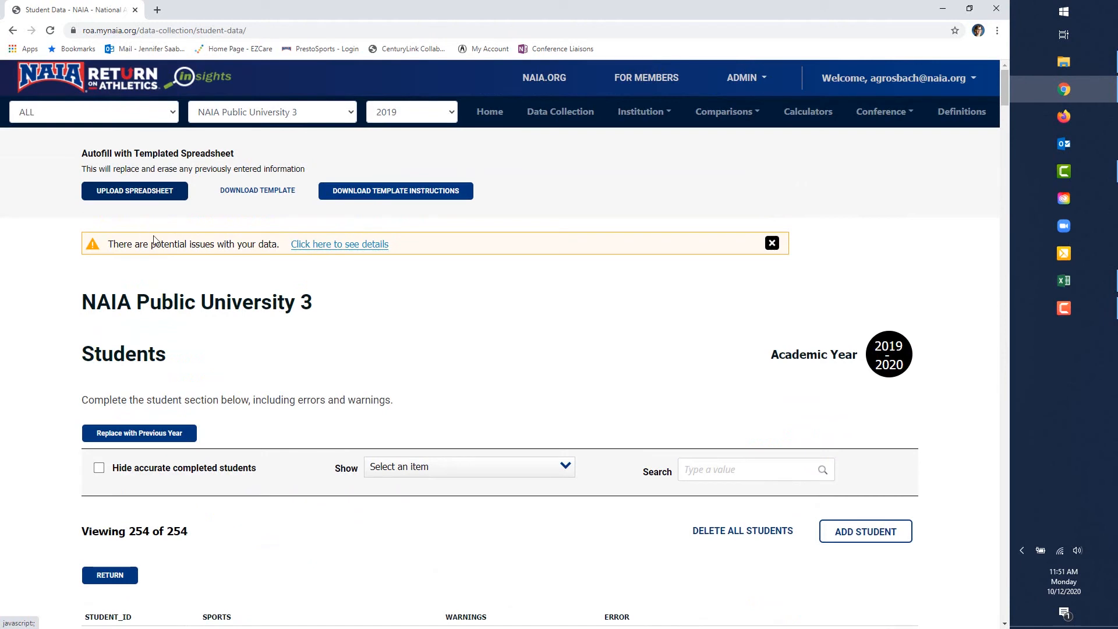
{"action": "left_click", "coordinate": [318, 245]}
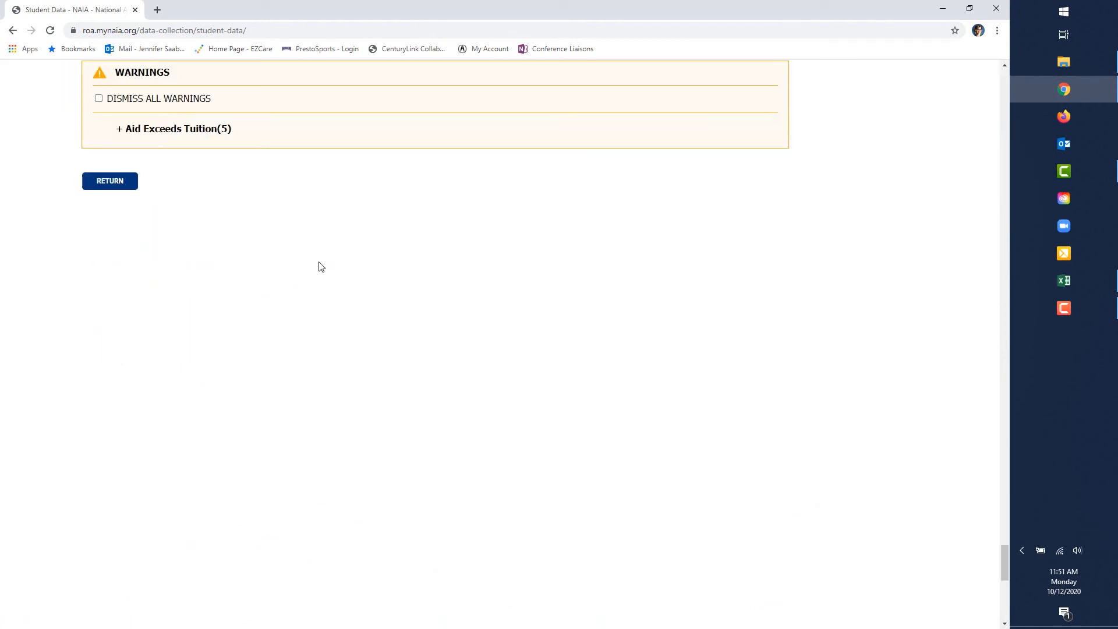
{"action": "scroll", "coordinate": [318, 266], "scroll_direction": "up", "scroll_amount": 3}
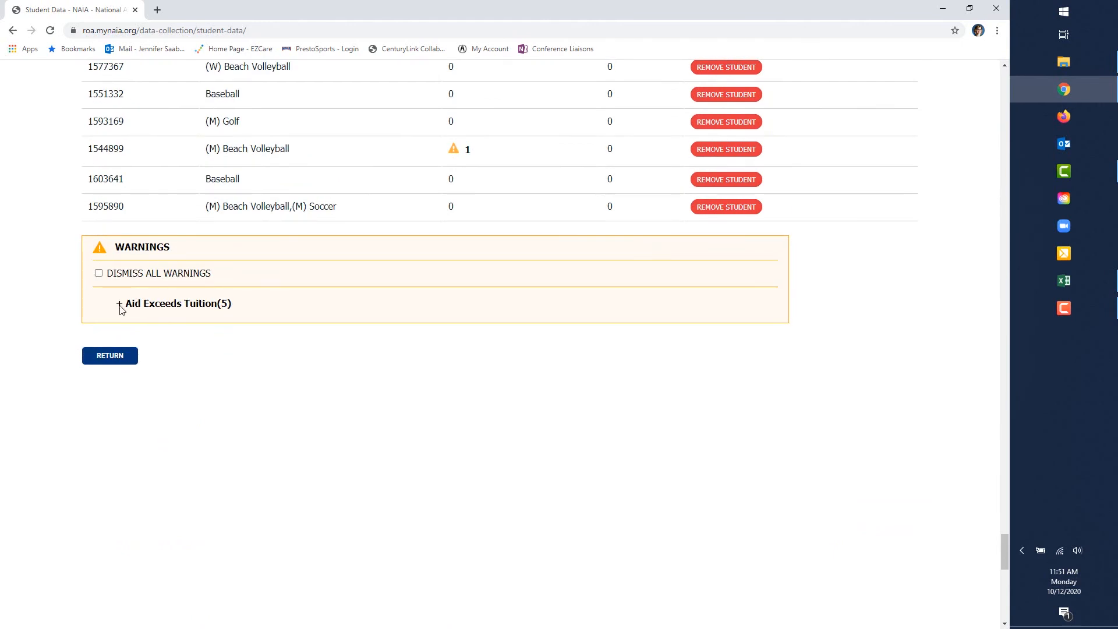
{"action": "left_click", "coordinate": [120, 305]}
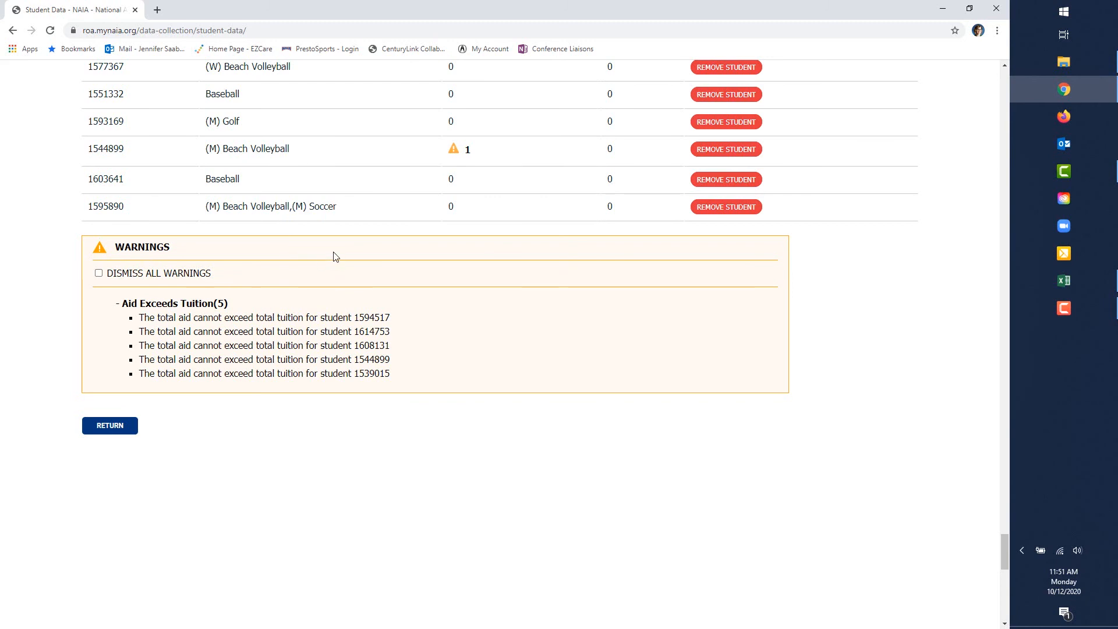
{"action": "left_click", "coordinate": [98, 274]}
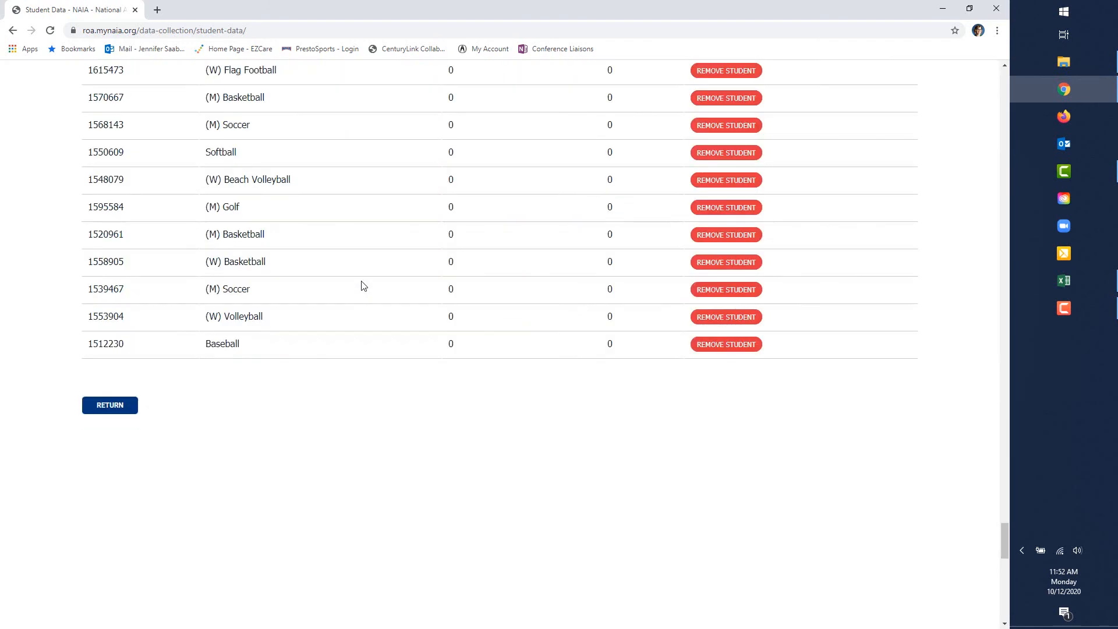
Return from the Students section to the Data Collection overview and check the completion, warnings and errors of all three sections
{"action": "scroll", "coordinate": [362, 285], "scroll_direction": "up", "scroll_amount": 10}
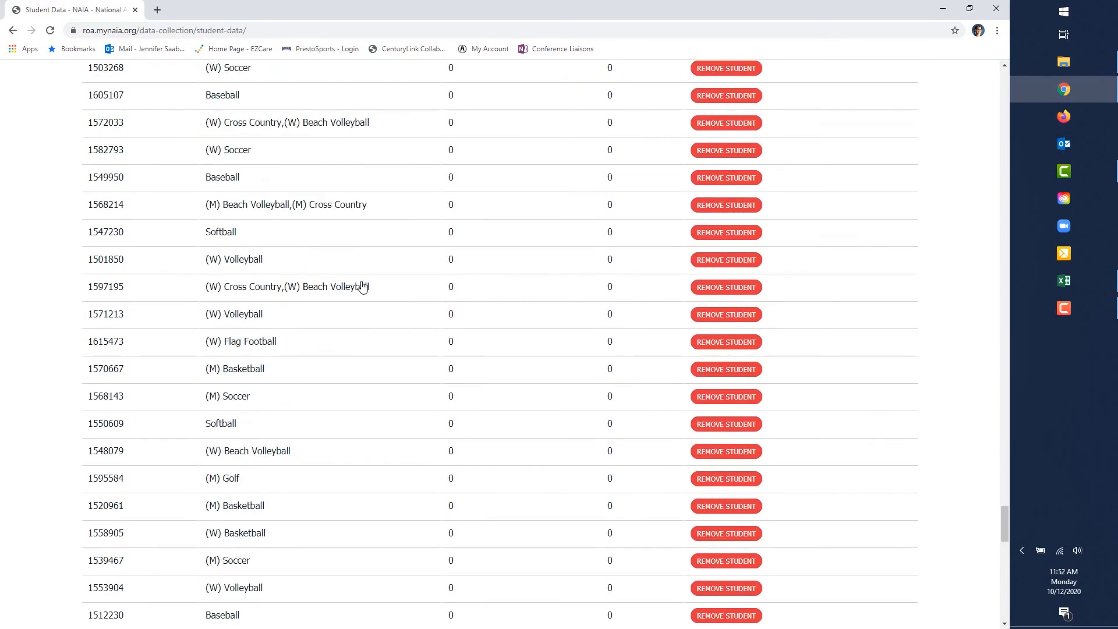
{"action": "scroll", "coordinate": [362, 286], "scroll_direction": "up", "scroll_amount": 15}
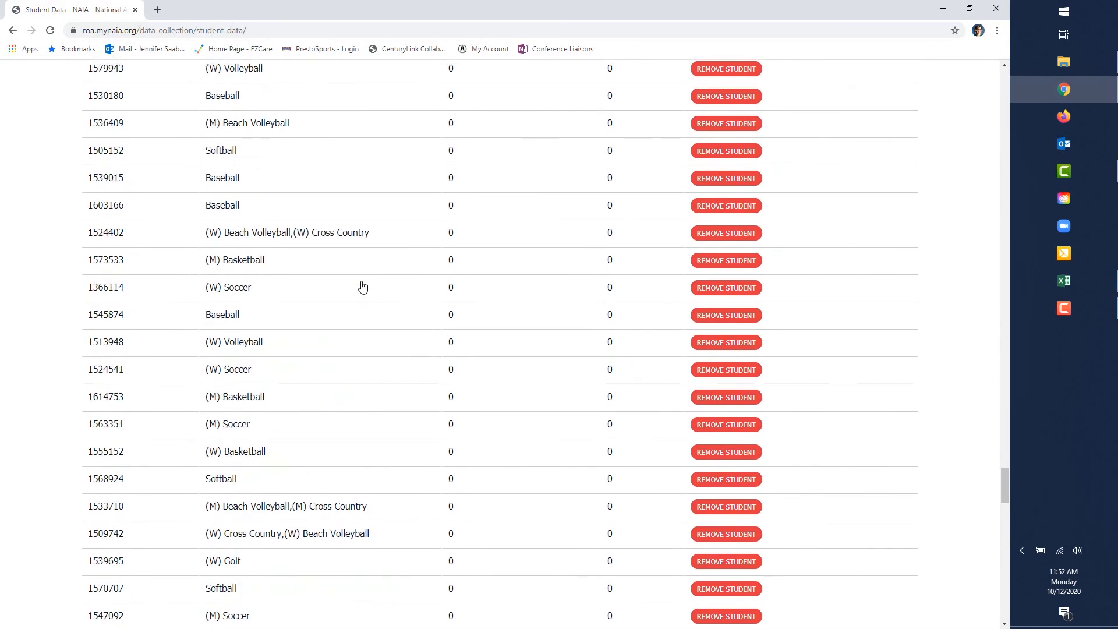
{"action": "scroll", "coordinate": [362, 286], "scroll_direction": "up", "scroll_amount": 20}
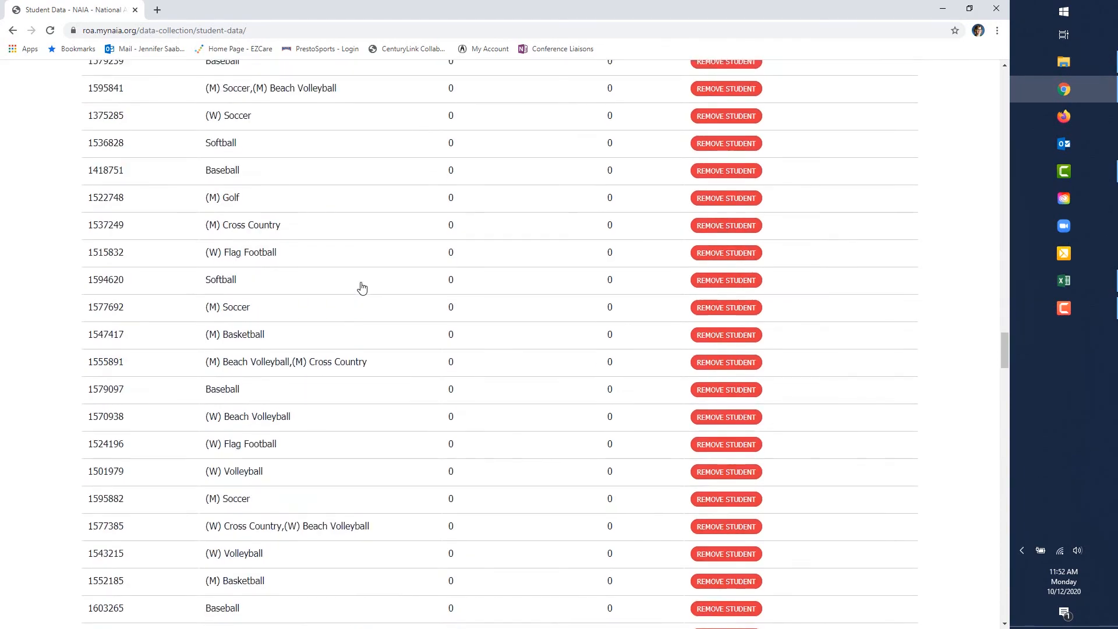
{"action": "scroll", "coordinate": [362, 287], "scroll_direction": "up", "scroll_amount": 20}
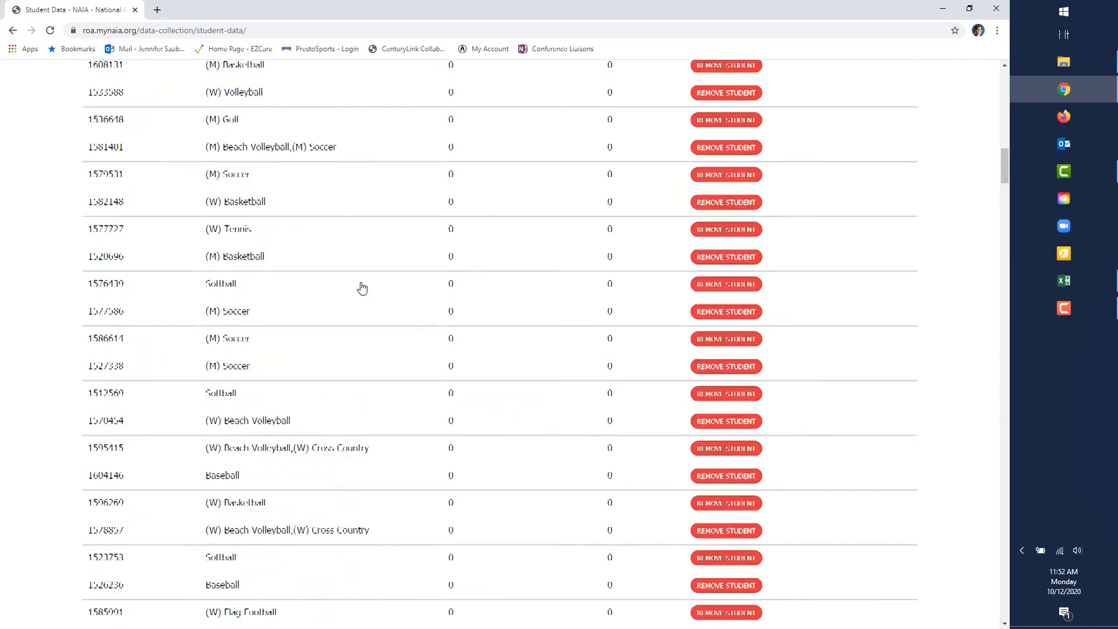
{"action": "scroll", "coordinate": [362, 287], "scroll_direction": "down", "scroll_amount": 2}
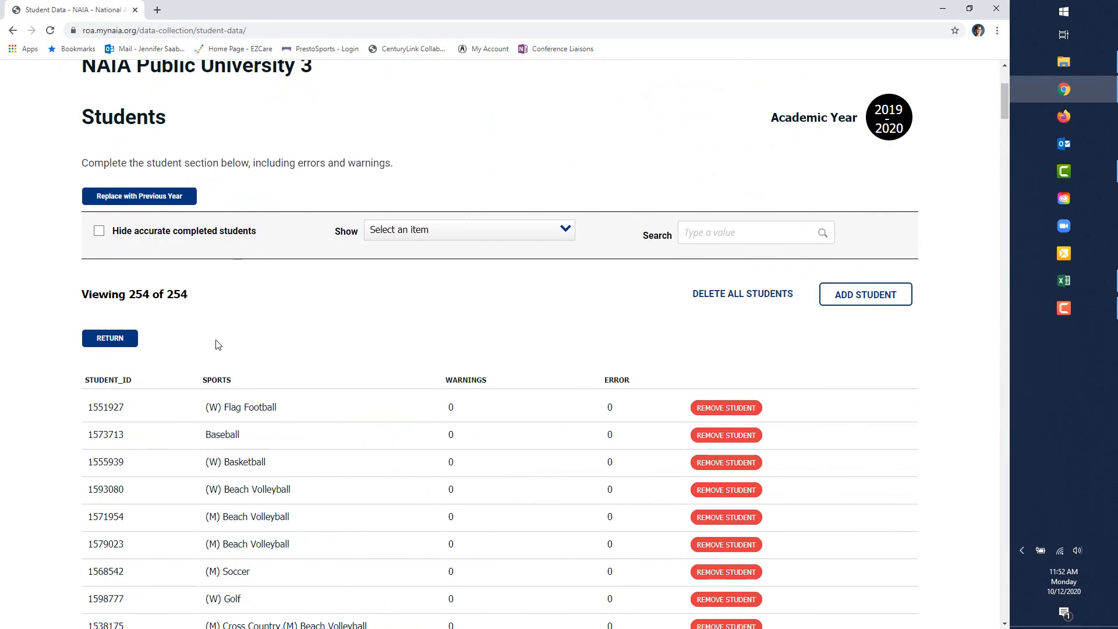
{"action": "left_click", "coordinate": [116, 341]}
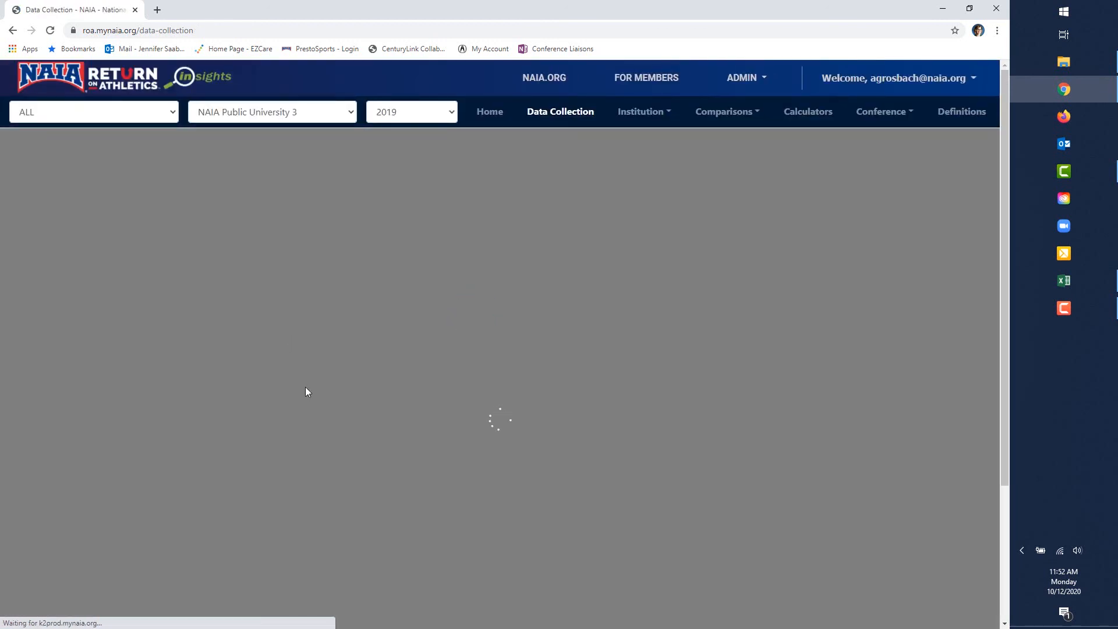
{"action": "scroll", "coordinate": [204, 355], "scroll_direction": "down", "scroll_amount": 1}
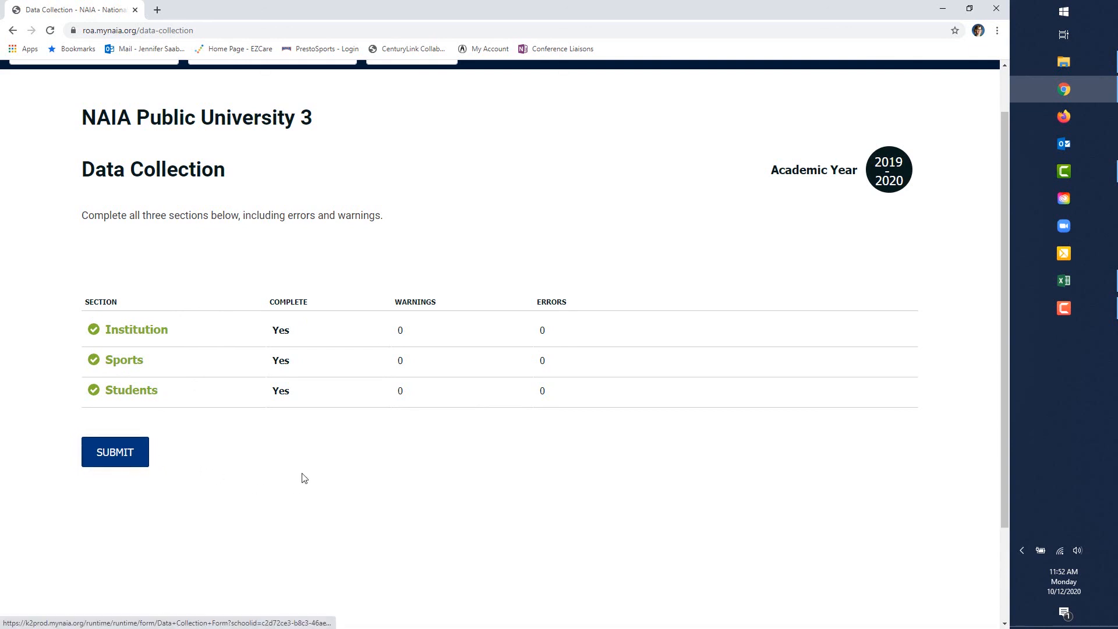
{"action": "scroll", "coordinate": [740, 450], "scroll_direction": "up", "scroll_amount": 1}
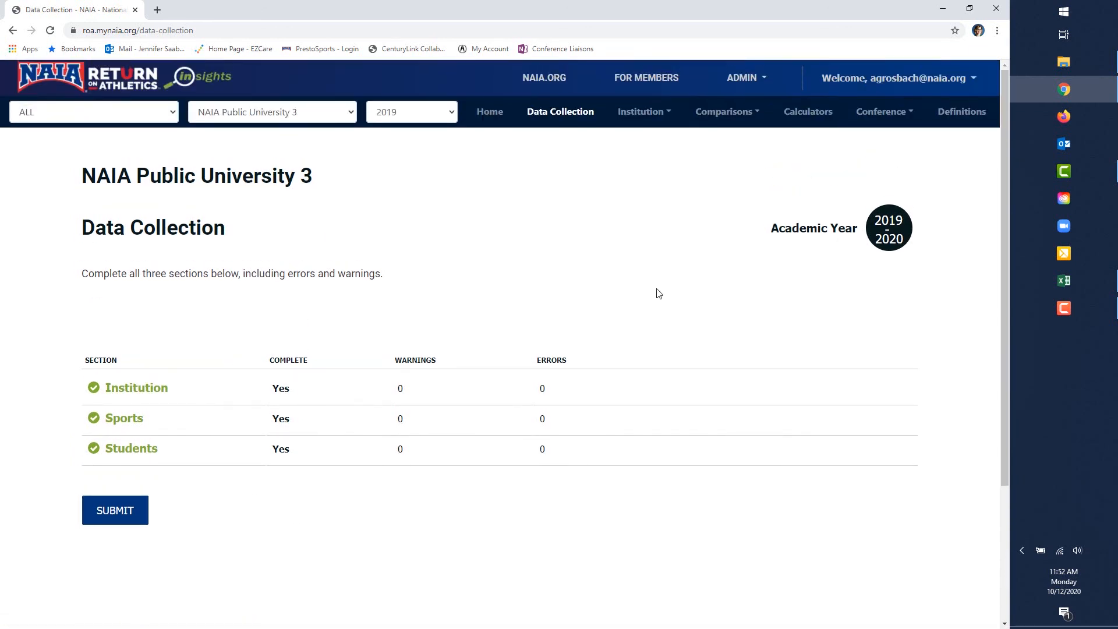